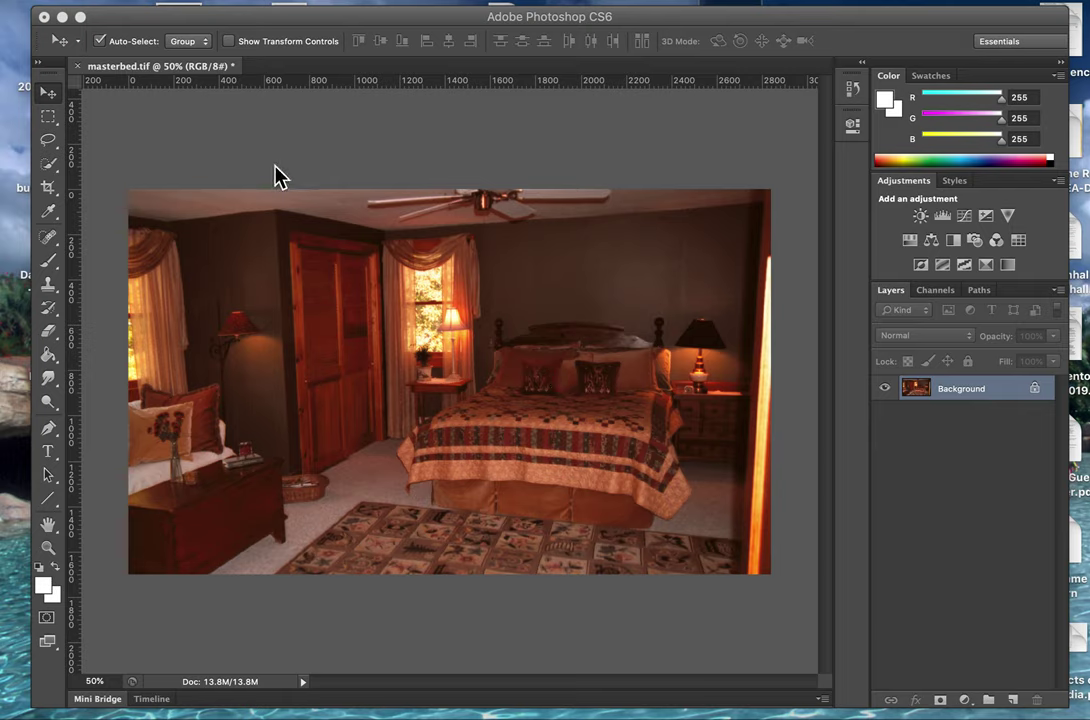
- Show the Swatches grid beside the bedroom photo and pick the Crop tool
{"action": "left_click", "coordinate": [931, 79]}
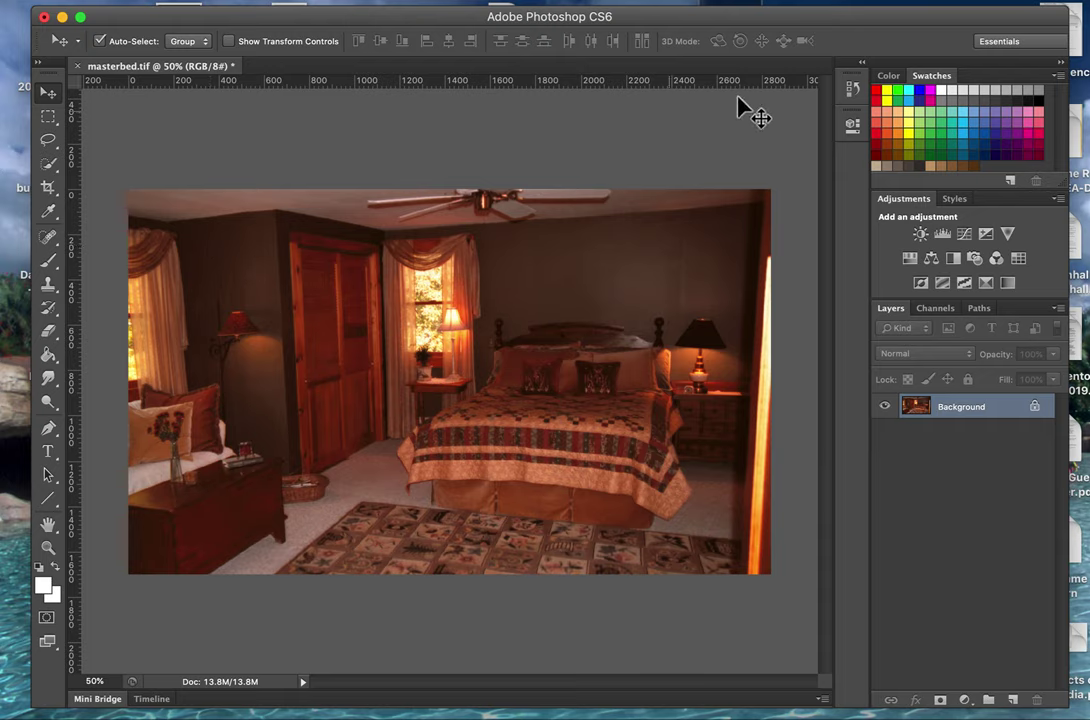
{"action": "left_click", "coordinate": [48, 188]}
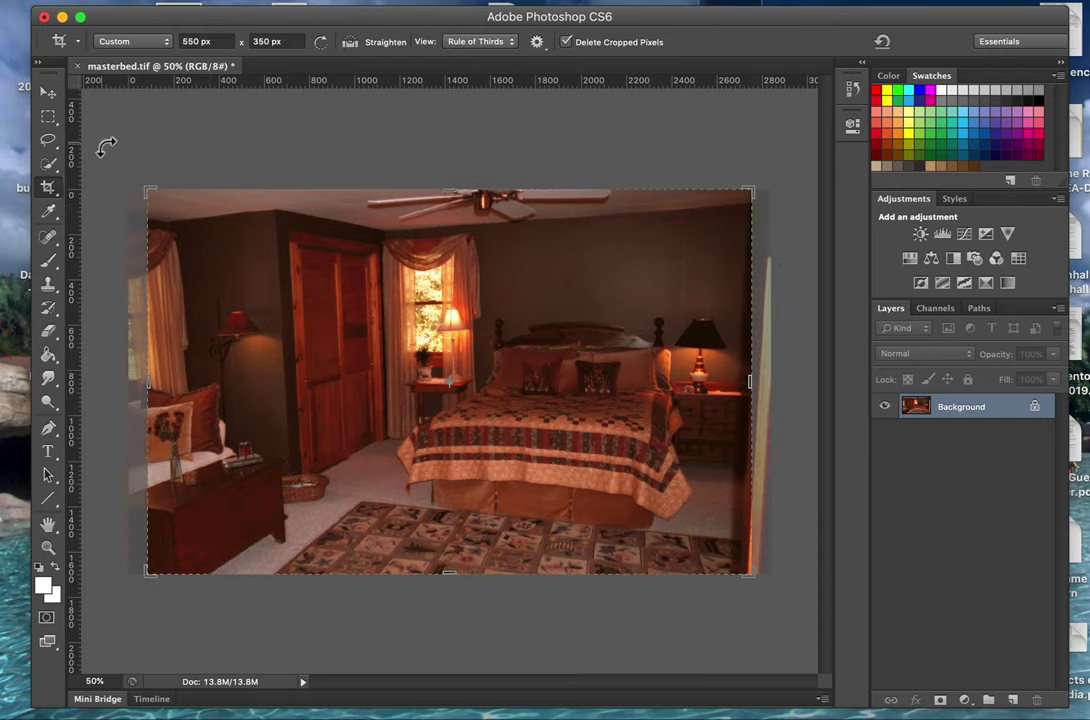
- Set the crop ratio to a custom 550 px × 350 px
{"action": "left_click", "coordinate": [168, 45]}
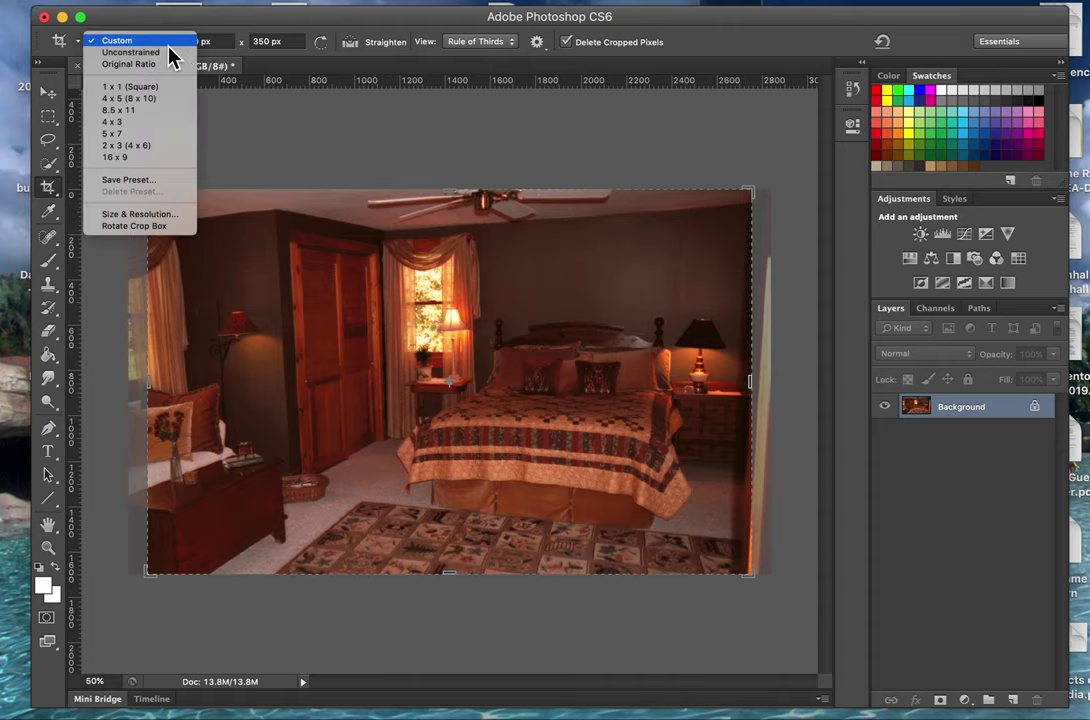
{"action": "left_click", "coordinate": [150, 64]}
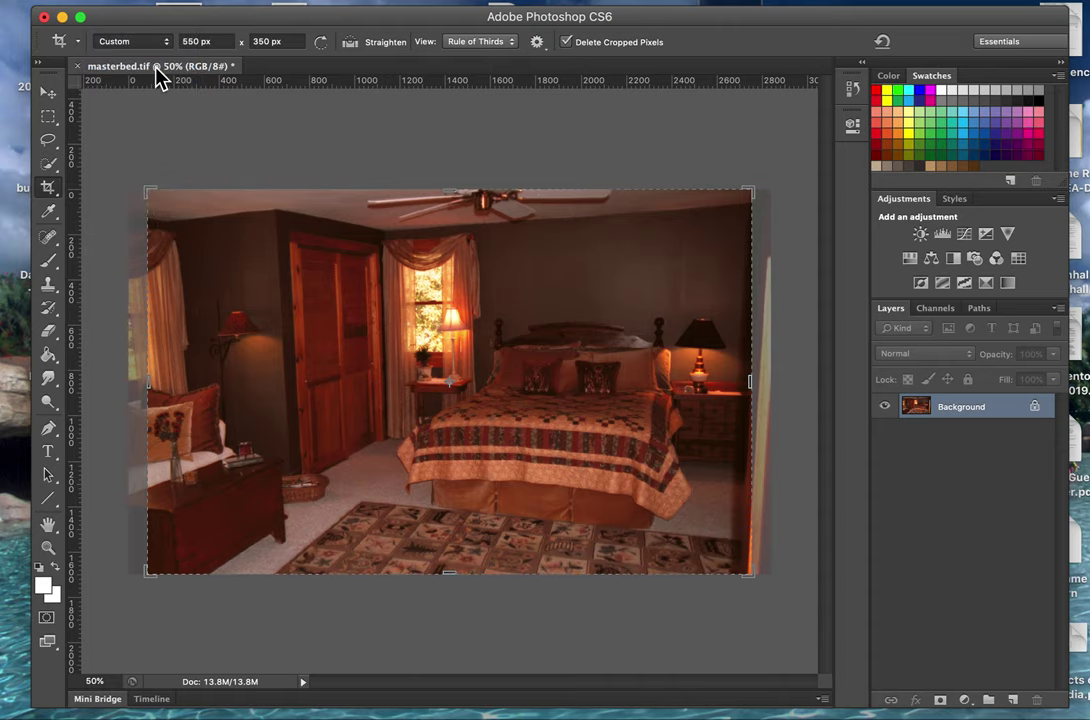
{"action": "left_click", "coordinate": [207, 43]}
{"action": "type", "text": "550px"}
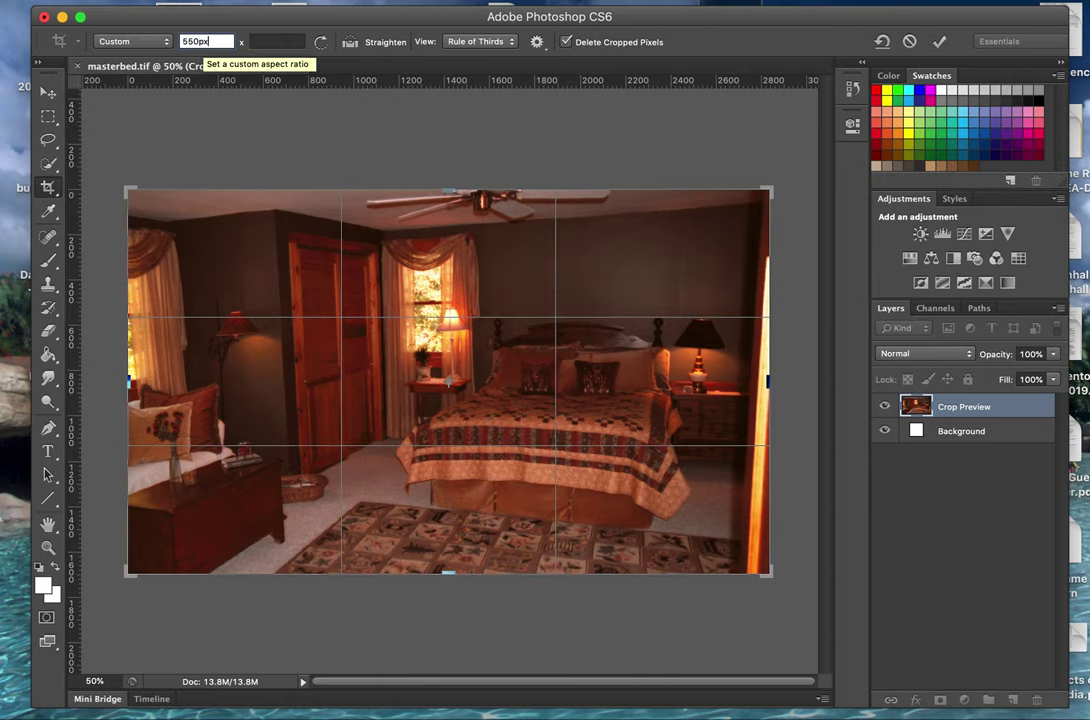
{"action": "key", "text": "Tab"}
{"action": "type", "text": "350"}
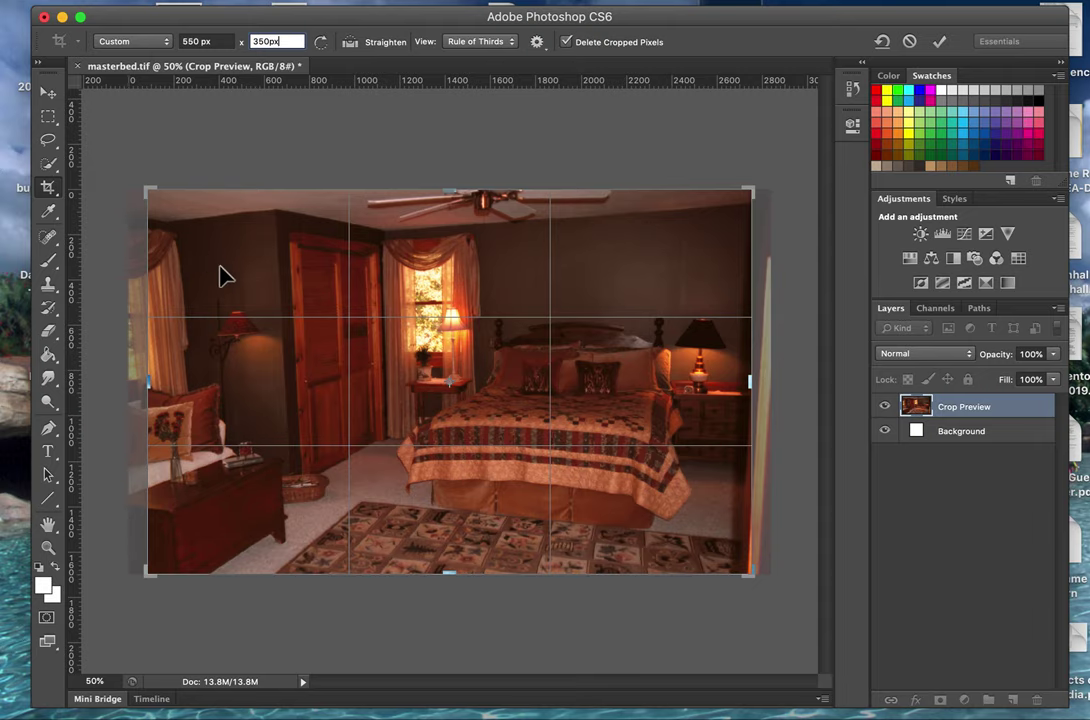
- Reposition the photo inside the crop frame and commit the 550 × 350 crop
{"action": "left_click_drag", "start_coordinate": [225, 277], "coordinate": [255, 275]}
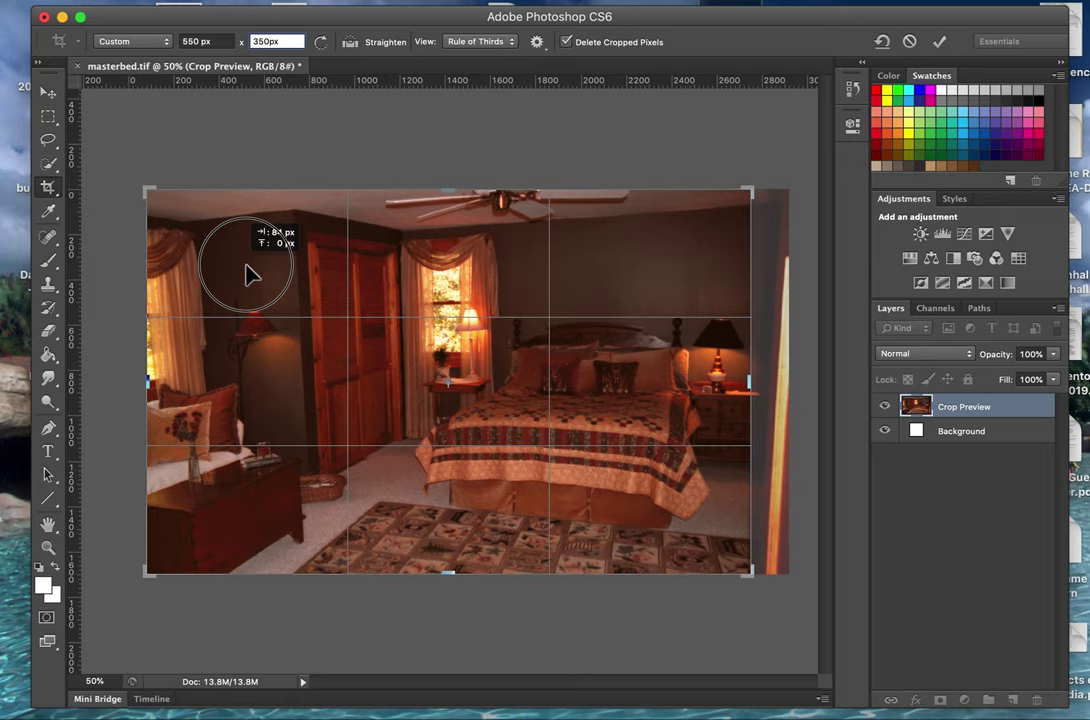
{"action": "left_click_drag", "start_coordinate": [255, 275], "coordinate": [238, 270]}
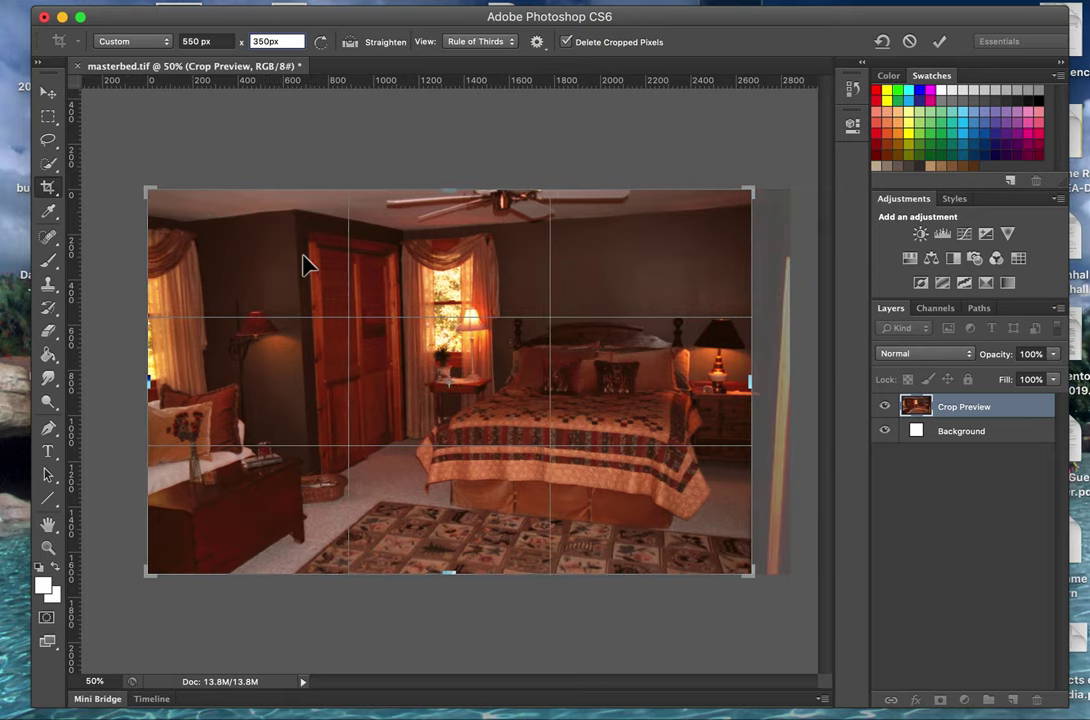
{"action": "key", "text": "Return"}
{"action": "key", "text": "Return"}
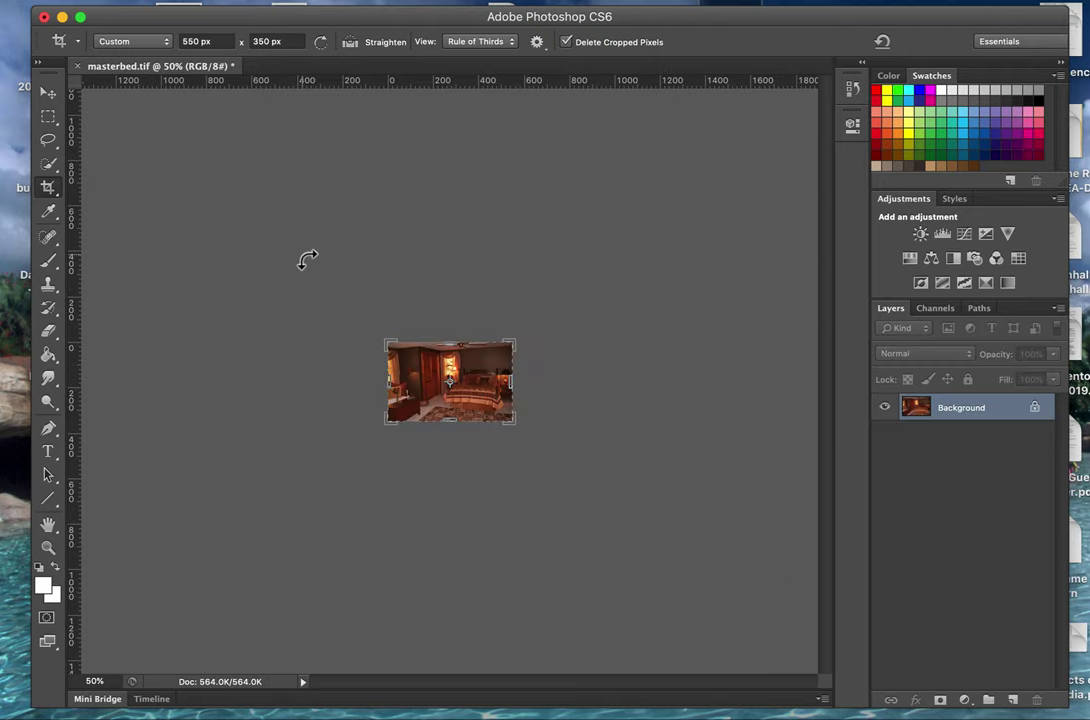
{"action": "left_click", "coordinate": [49, 94]}
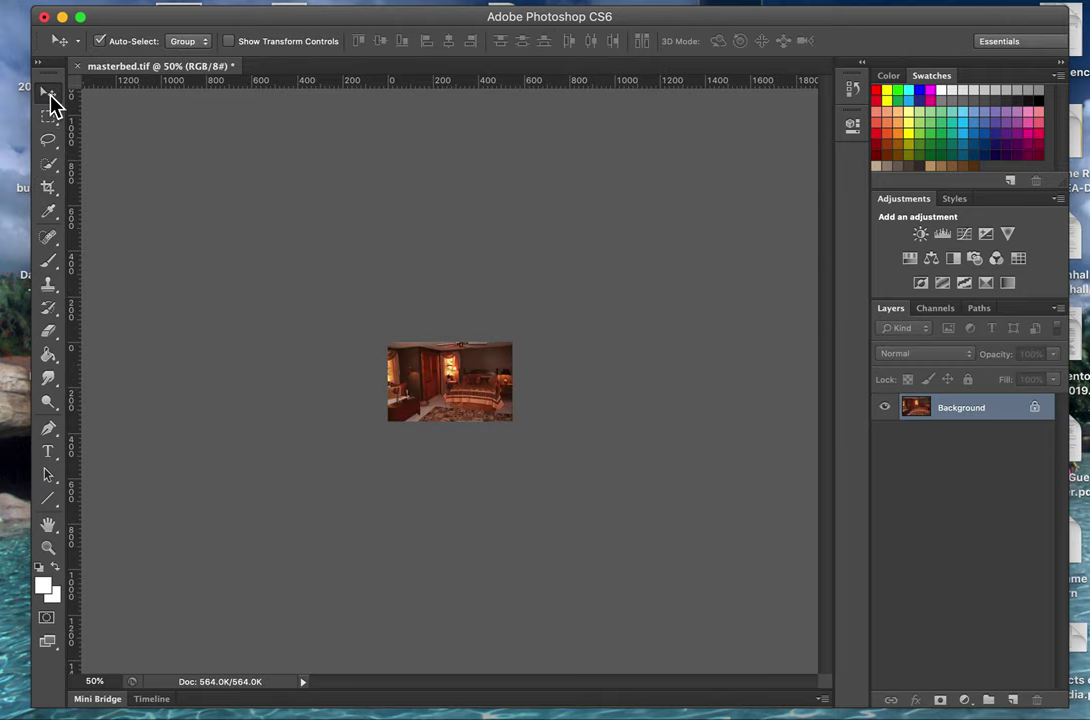
- Zoom the cropped 550 × 350 photo to a 200% view
{"action": "key", "text": "super+0"}
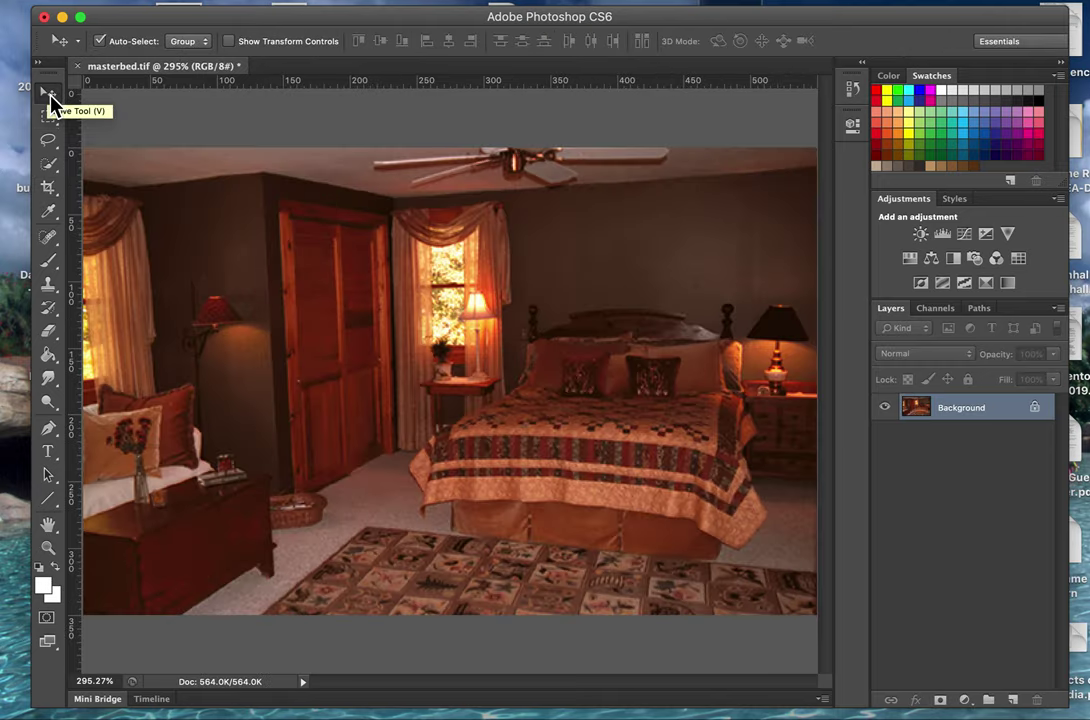
{"action": "key", "text": "super+minus"}
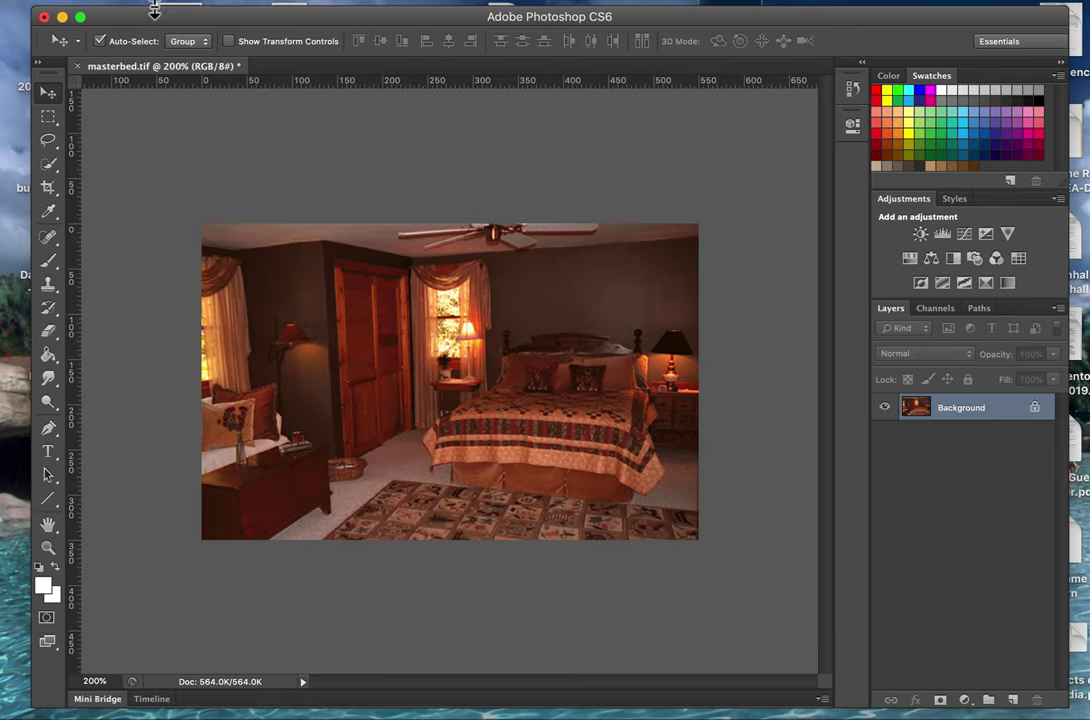
{"action": "left_click", "coordinate": [158, 2]}
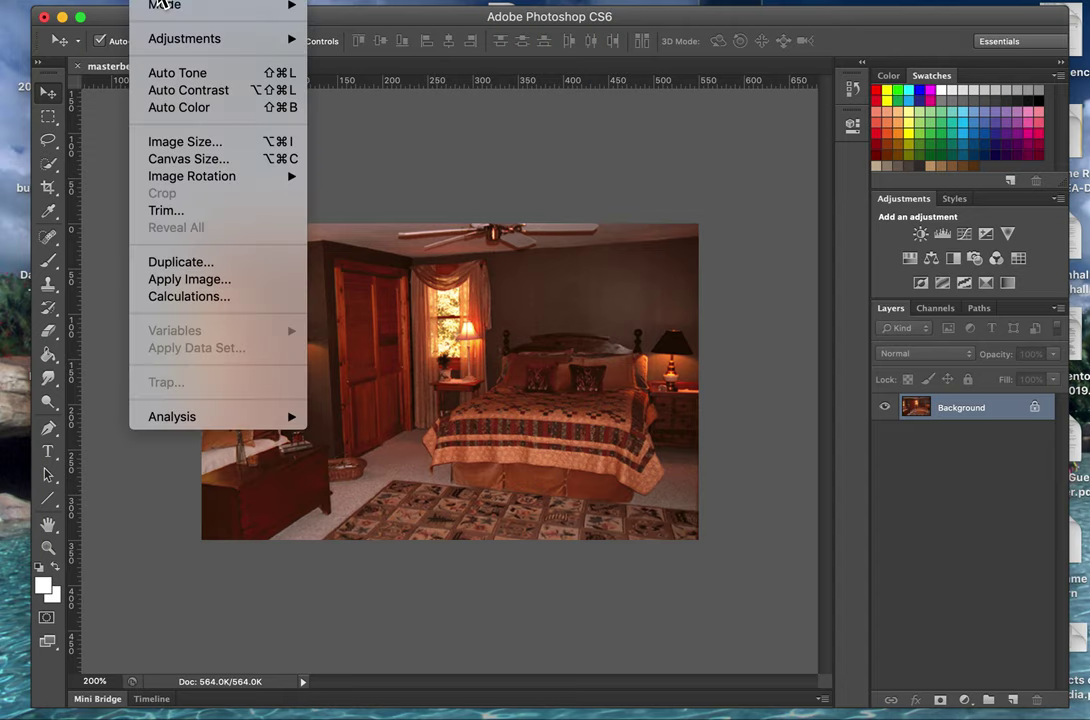
- Apply Auto Color, then Levels with inputs 0, 0.95 and 185 to brighten the photo
{"action": "left_click", "coordinate": [156, 108]}
{"action": "left_click", "coordinate": [162, 2]}
{"action": "mouse_move", "coordinate": [184, 38]}
{"action": "left_click", "coordinate": [366, 58]}
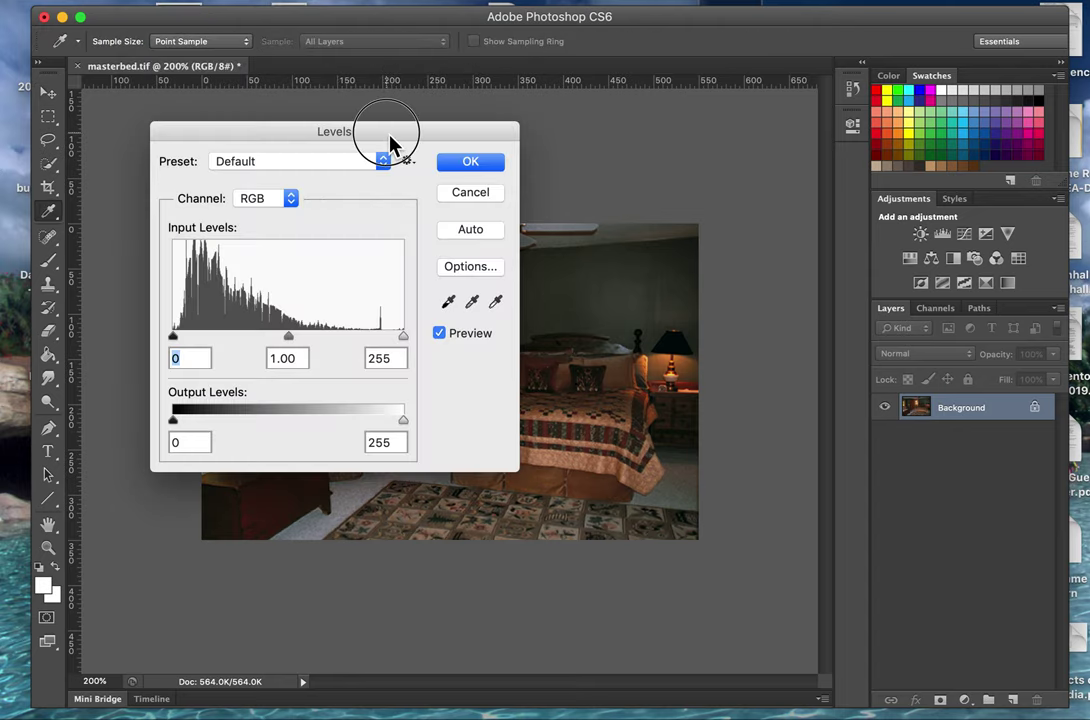
{"action": "mouse_move", "coordinate": [389, 138]}
{"action": "left_mouse_down"}
{"action": "mouse_move", "coordinate": [328, 262]}
{"action": "mouse_move", "coordinate": [360, 309]}
{"action": "mouse_move", "coordinate": [282, 107]}
{"action": "mouse_move", "coordinate": [309, 96]}
{"action": "left_mouse_up"}
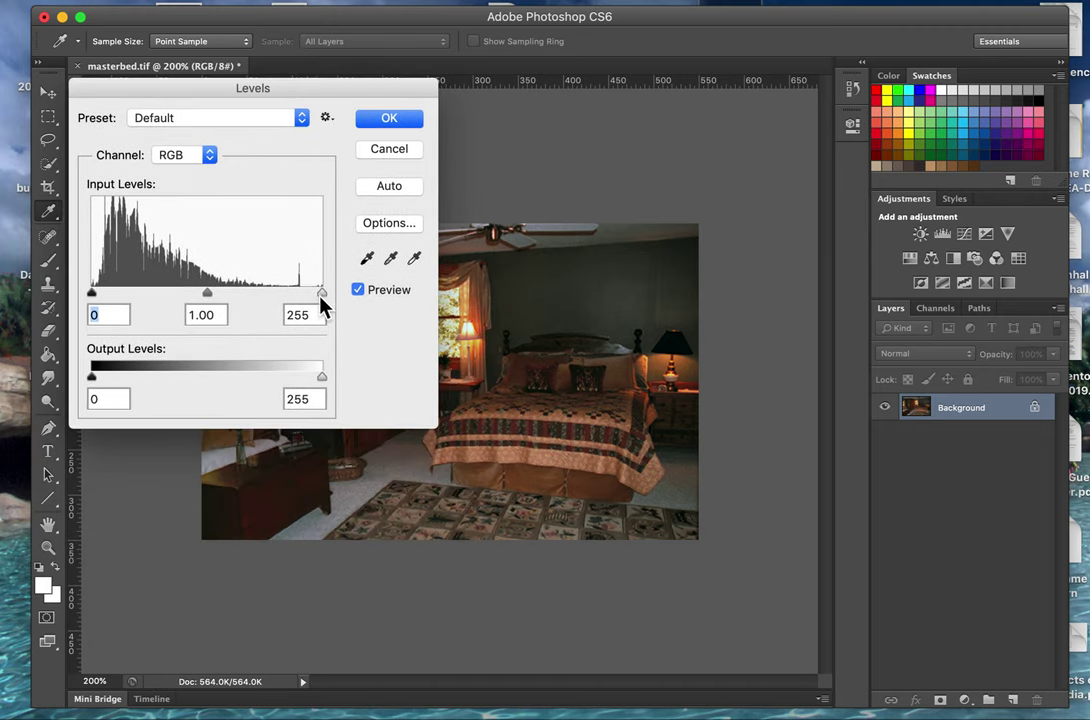
{"action": "left_click_drag", "start_coordinate": [320, 295], "coordinate": [278, 294]}
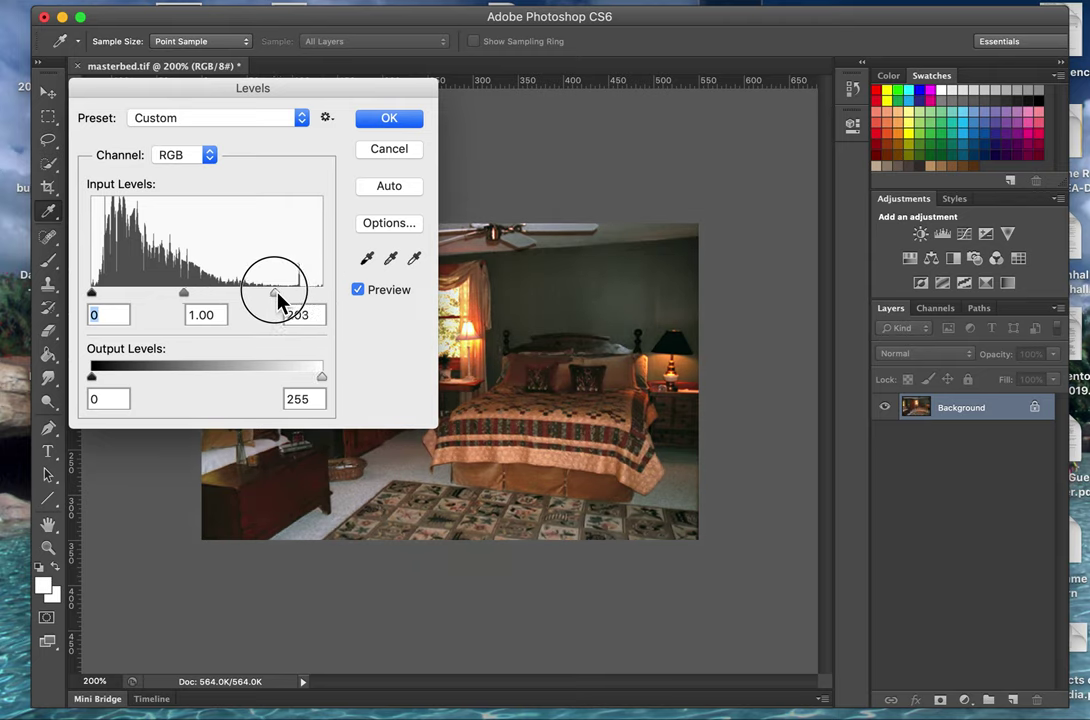
{"action": "left_click_drag", "start_coordinate": [272, 300], "coordinate": [264, 300]}
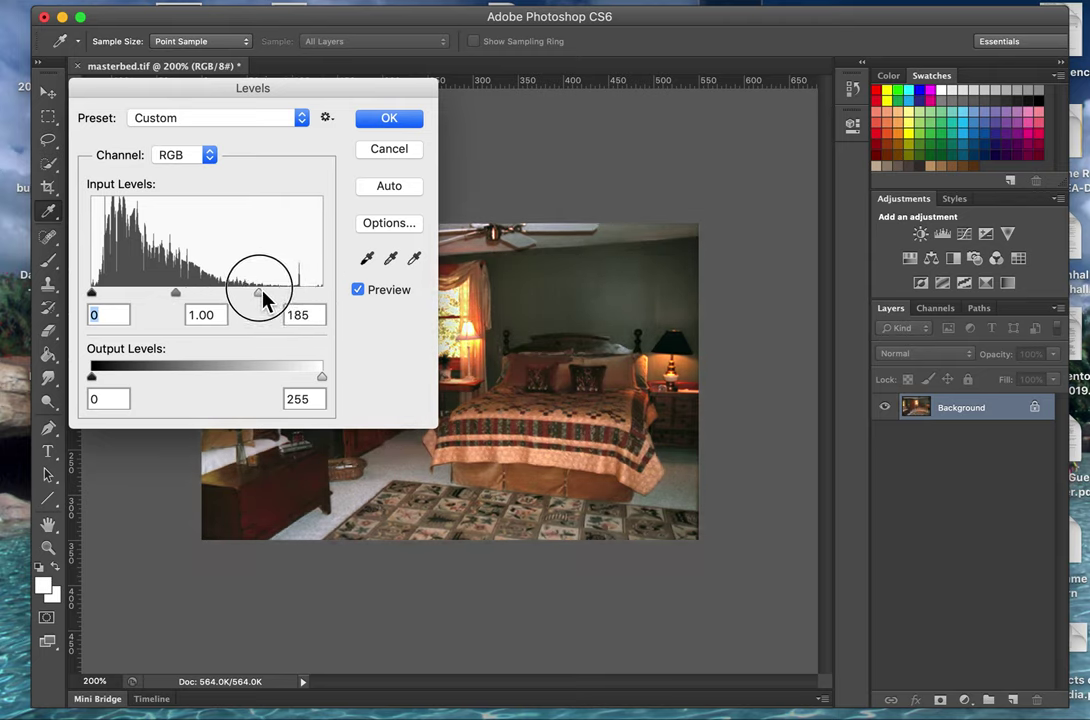
{"action": "left_click_drag", "start_coordinate": [178, 297], "coordinate": [181, 292]}
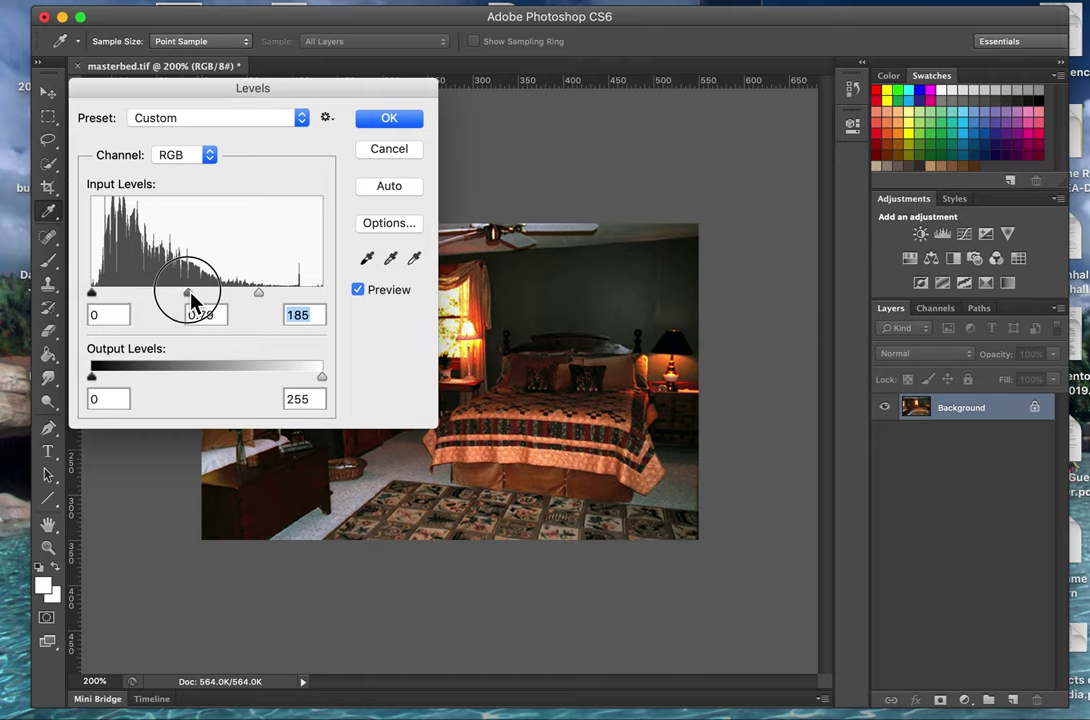
{"action": "left_click_drag", "start_coordinate": [180, 297], "coordinate": [185, 300]}
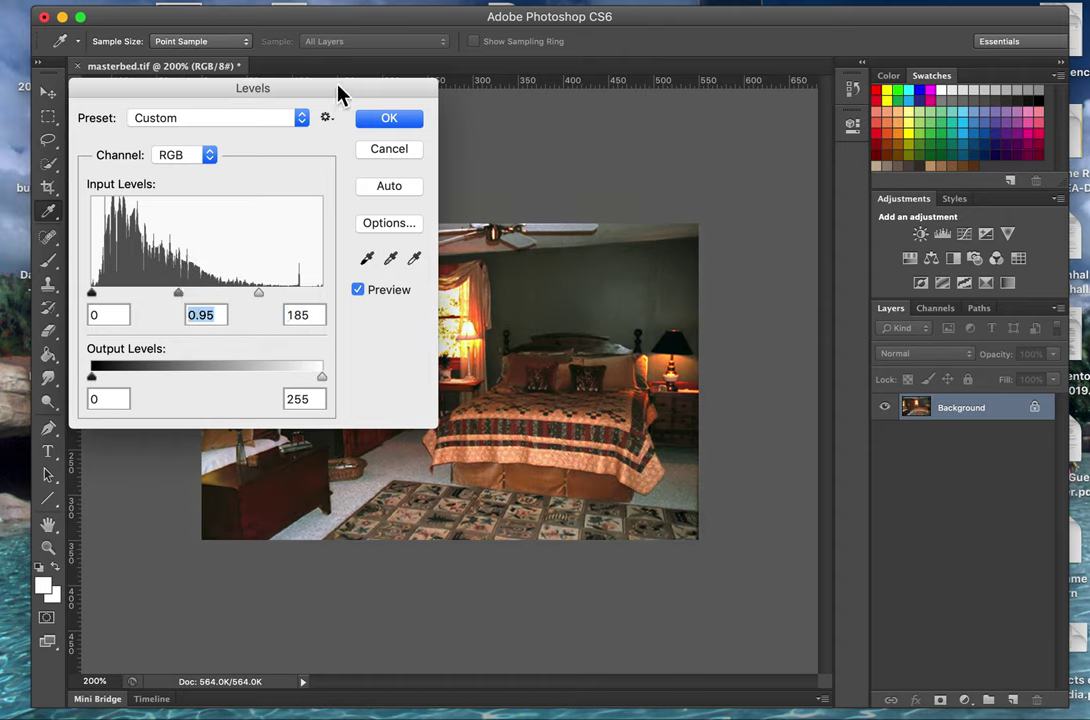
{"action": "mouse_move", "coordinate": [338, 86]}
{"action": "left_mouse_down"}
{"action": "mouse_move", "coordinate": [356, 448]}
{"action": "mouse_move", "coordinate": [372, 152]}
{"action": "left_mouse_up"}
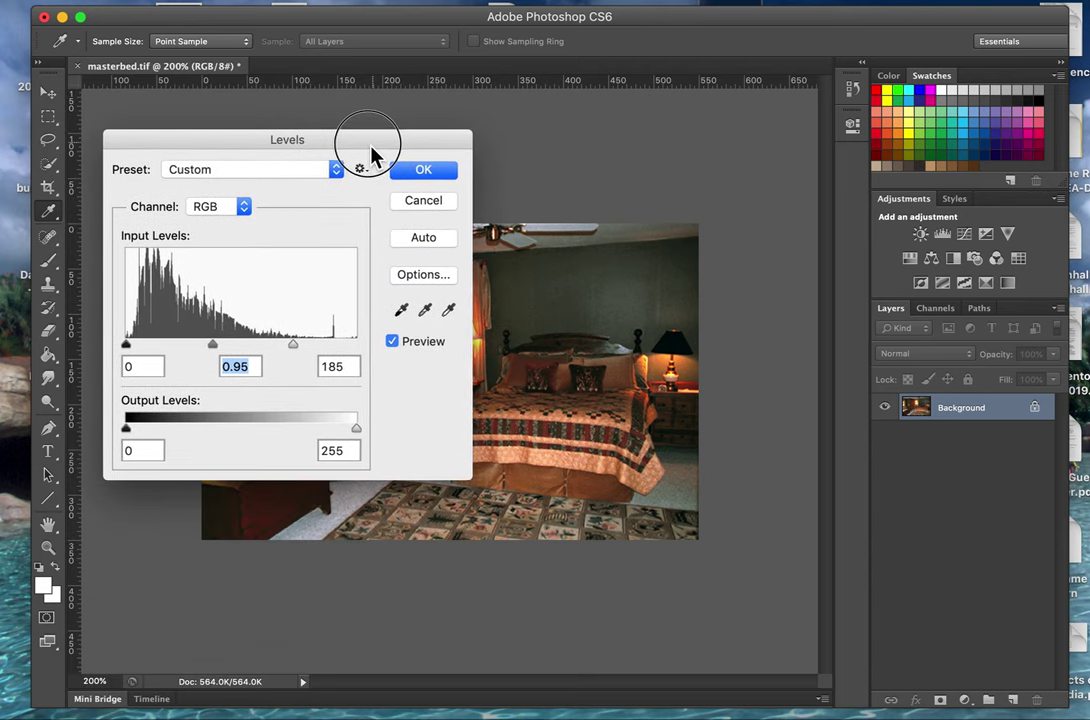
{"action": "left_click", "coordinate": [436, 175]}
{"action": "key", "text": "v"}
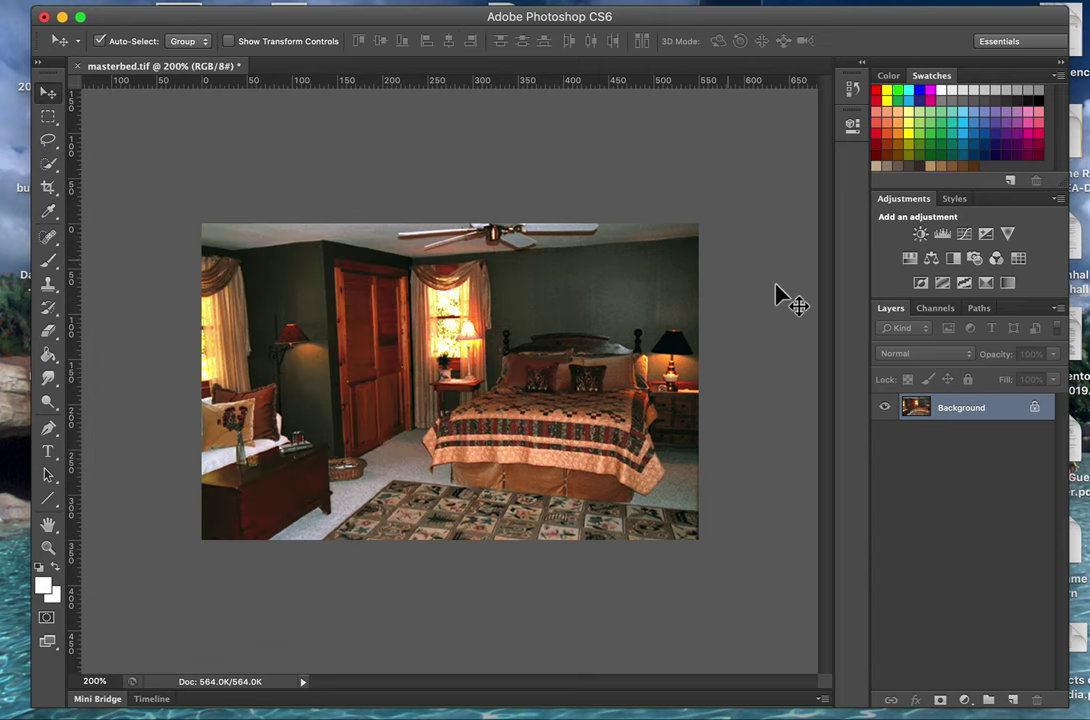
- Convert the Background into an ordinary layer named 'Master Bedroom'
{"action": "double_click", "coordinate": [975, 413]}
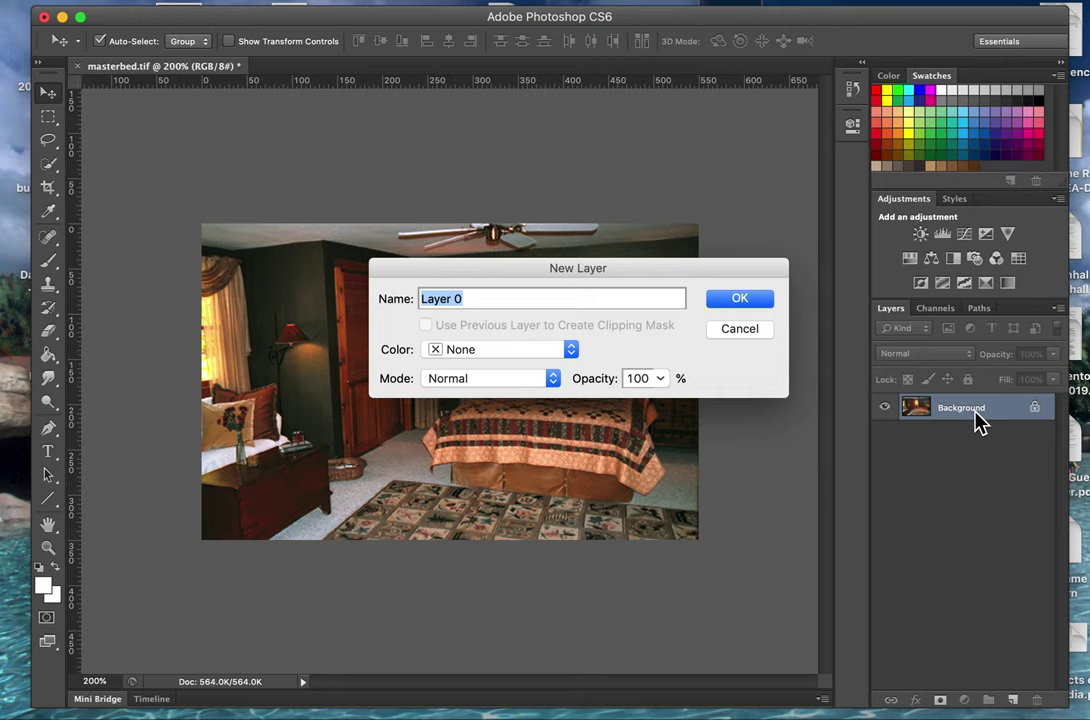
{"action": "type", "text": "Mast"}
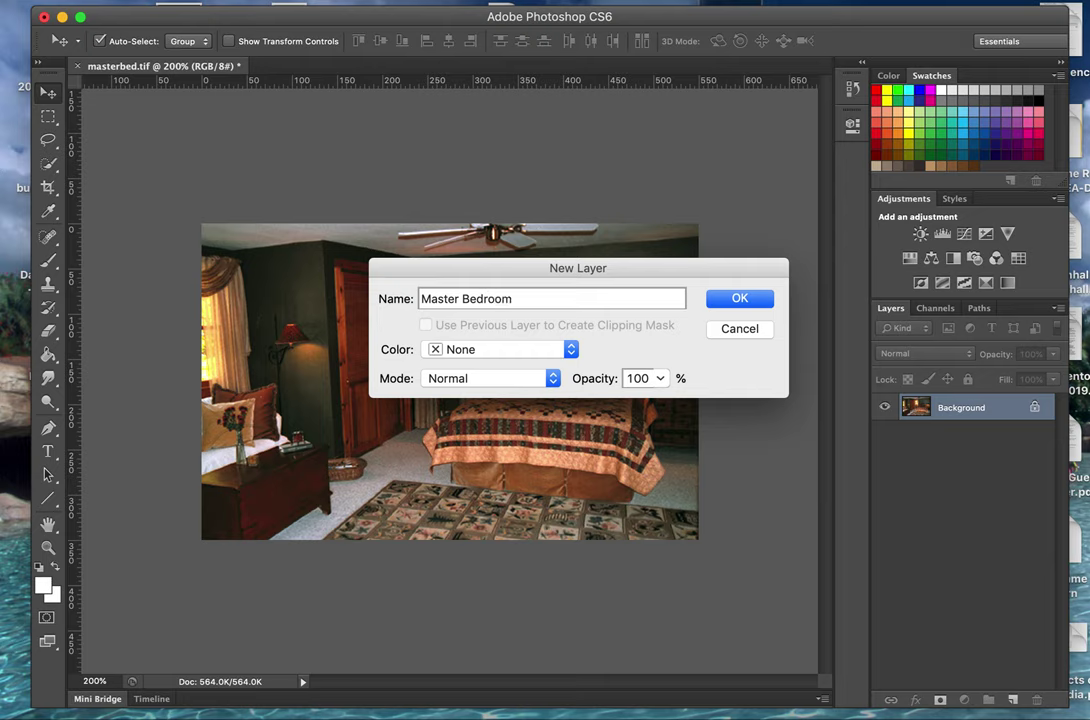
{"action": "key", "text": "Return"}
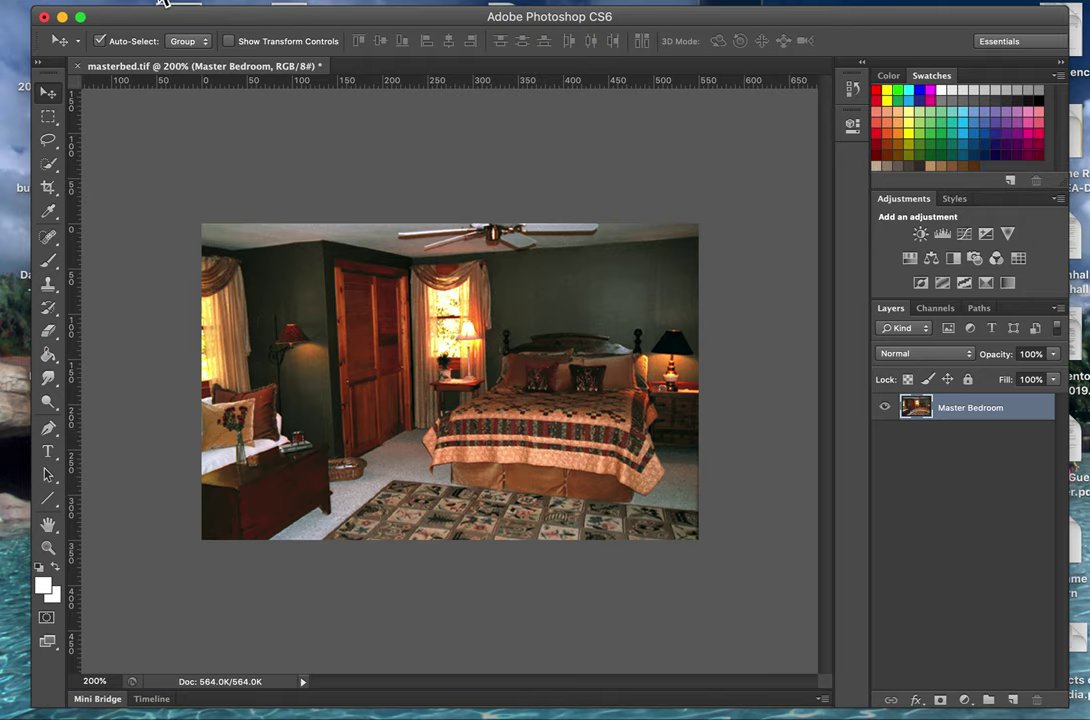
{"action": "left_click", "coordinate": [922, 412], "text": "super"}
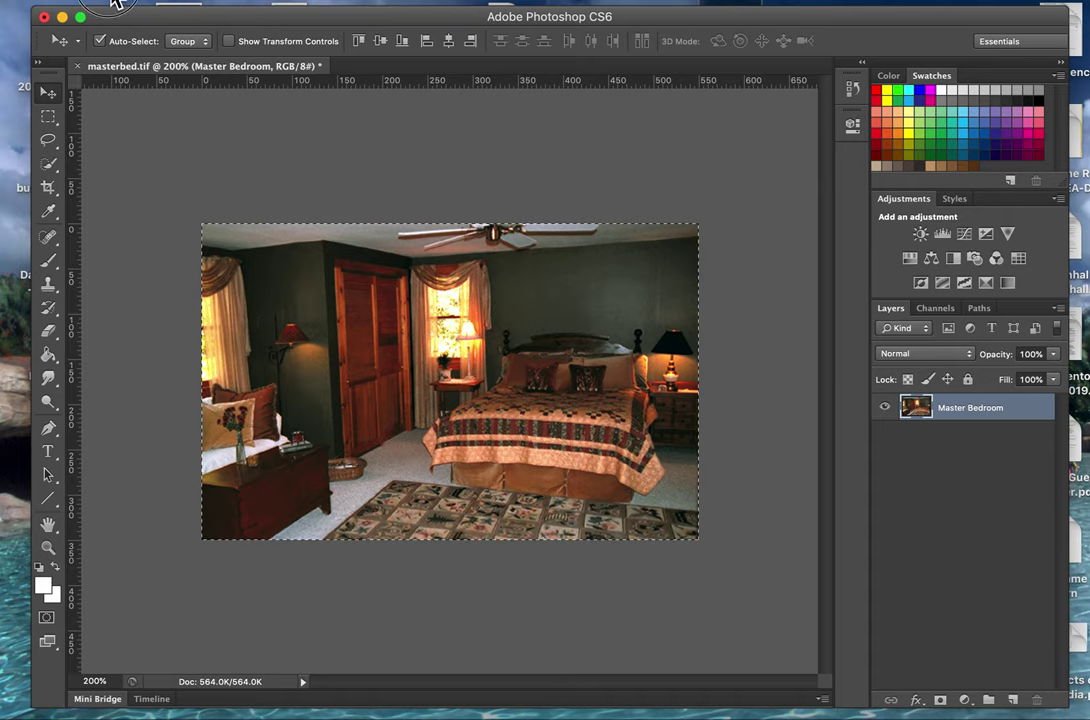
{"action": "left_click", "coordinate": [113, 2]}
{"action": "left_click", "coordinate": [165, 297]}
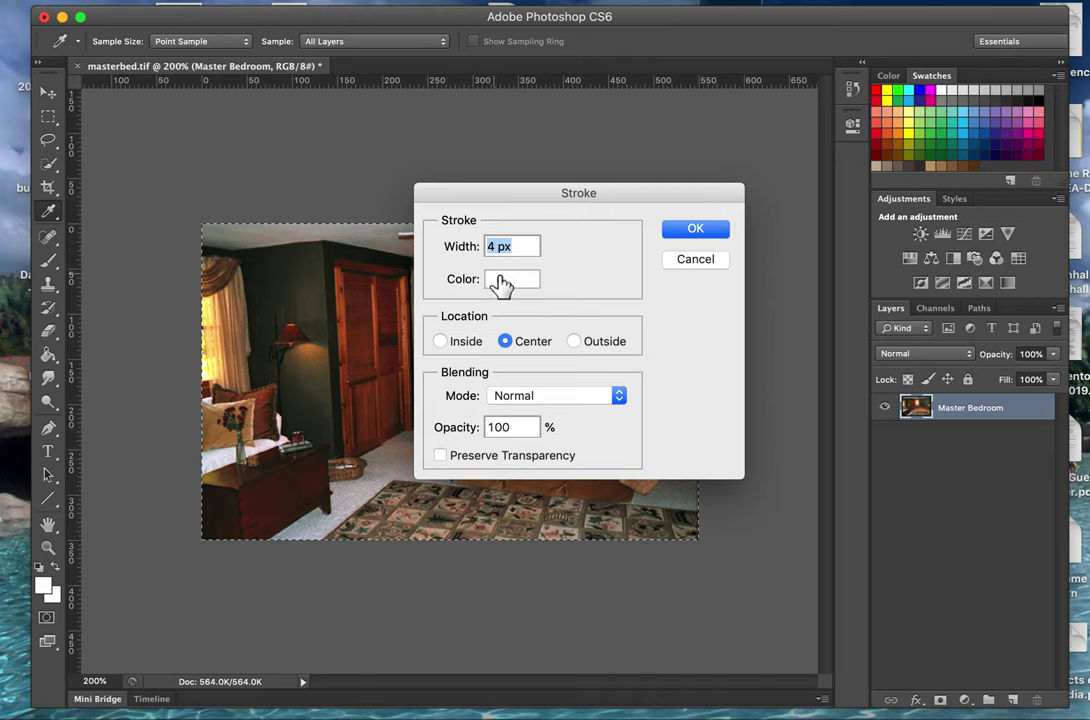
{"action": "left_click", "coordinate": [700, 233]}
{"action": "key", "text": "v"}
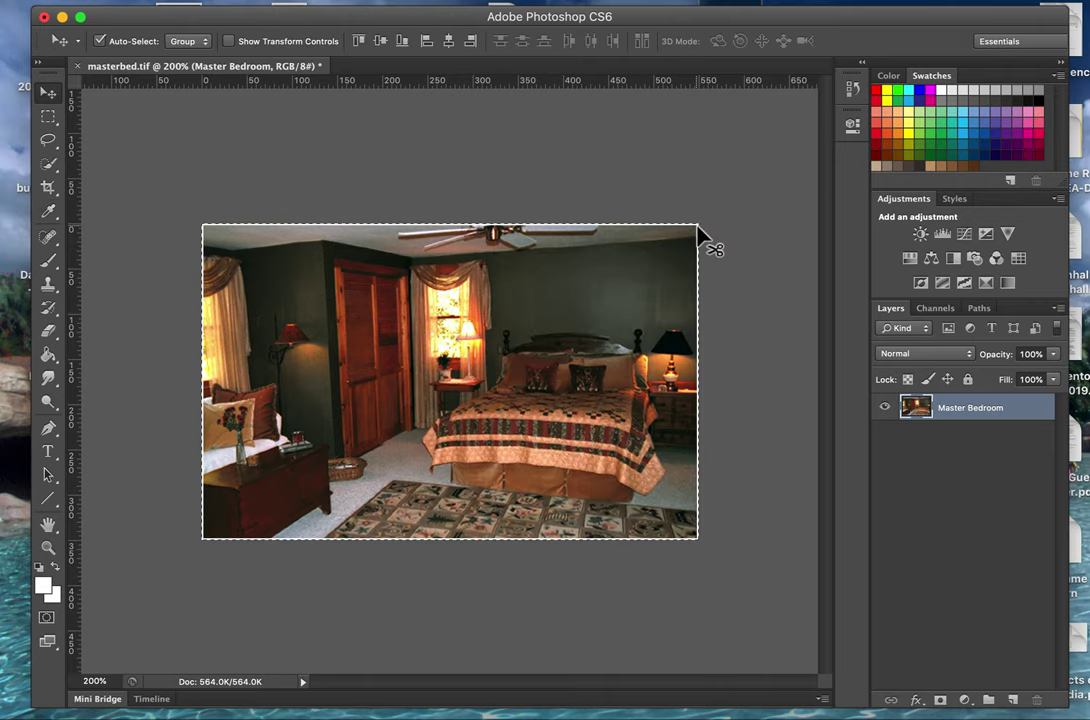
{"action": "key", "text": "ctrl+d"}
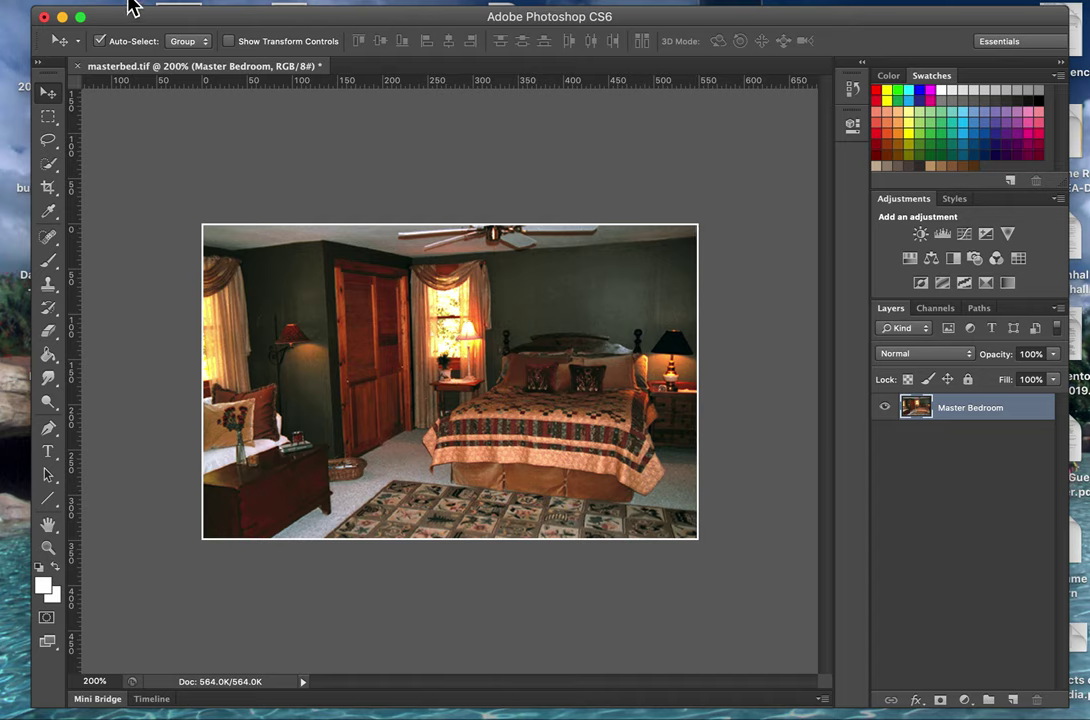
{"action": "left_click", "coordinate": [110, 2]}
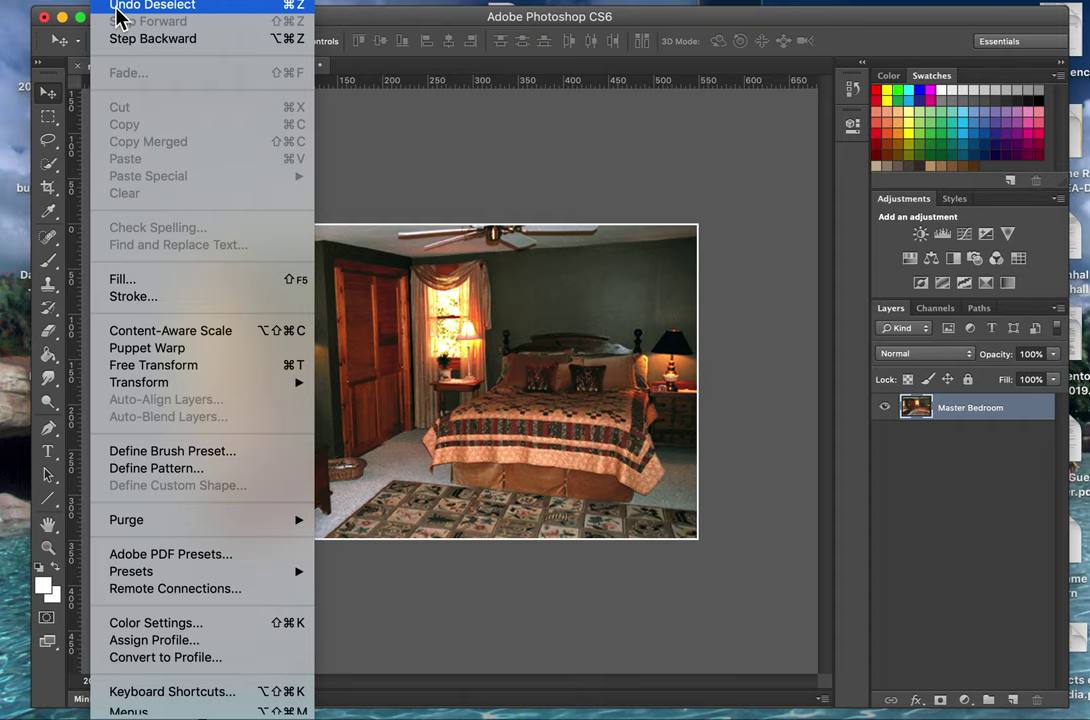
{"action": "left_click", "coordinate": [117, 5]}
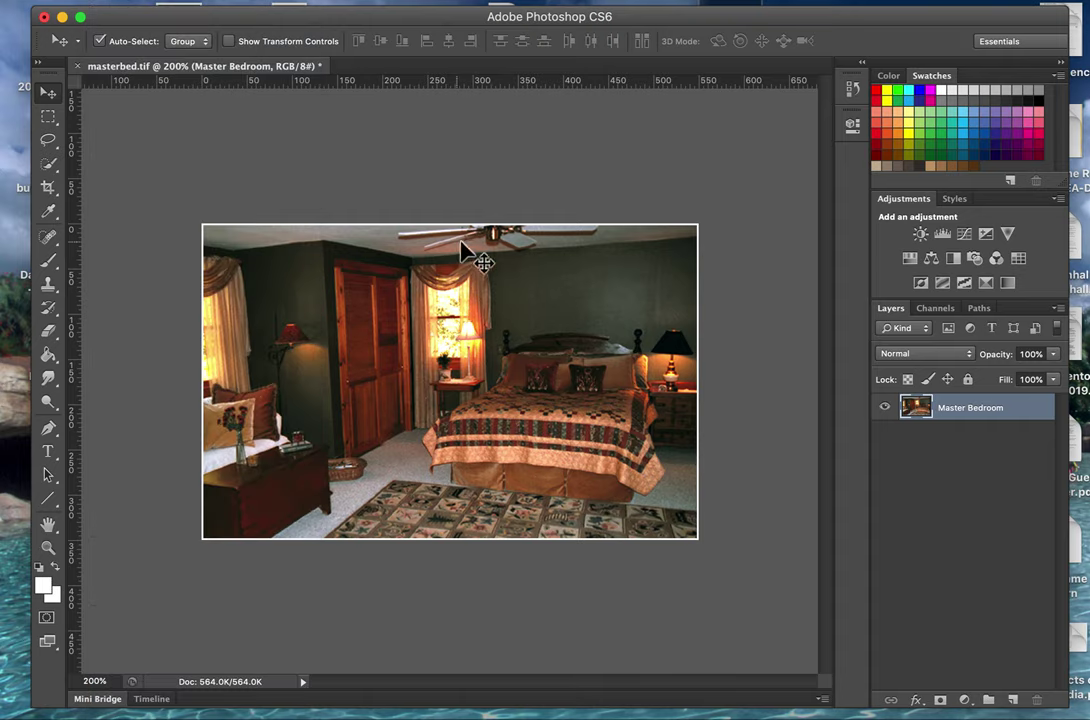
- Enlarge the canvas to 590 × 390 px, leaving a transparent border around the photo
{"action": "left_click", "coordinate": [160, 5]}
{"action": "left_click", "coordinate": [176, 162]}
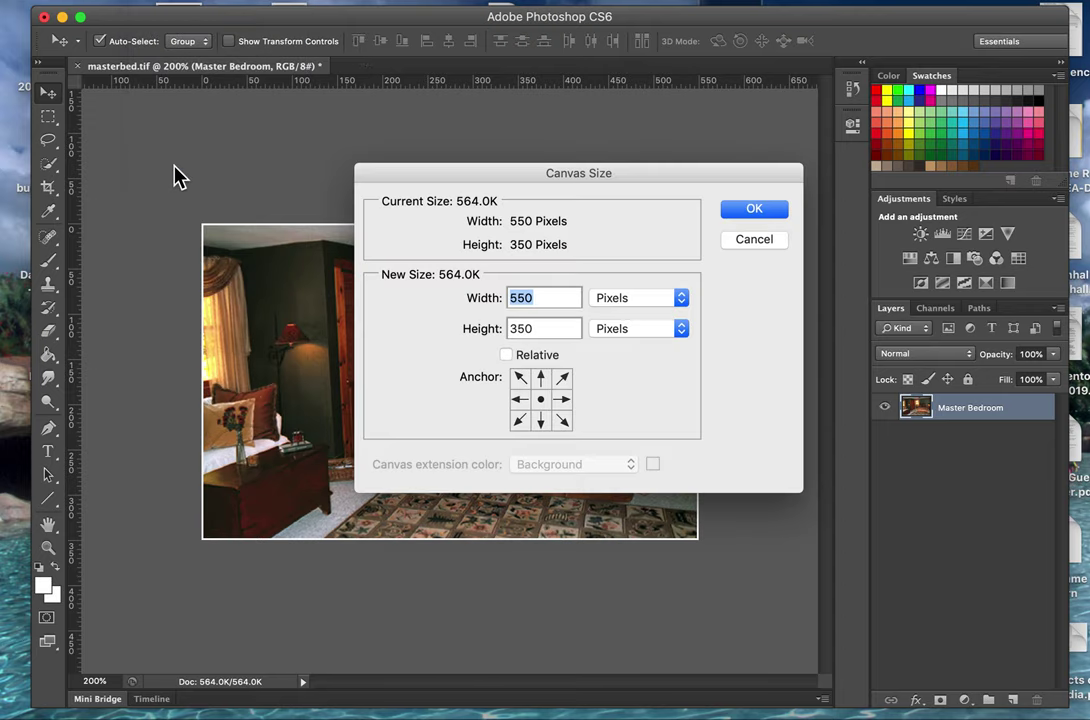
{"action": "type", "text": "5"}
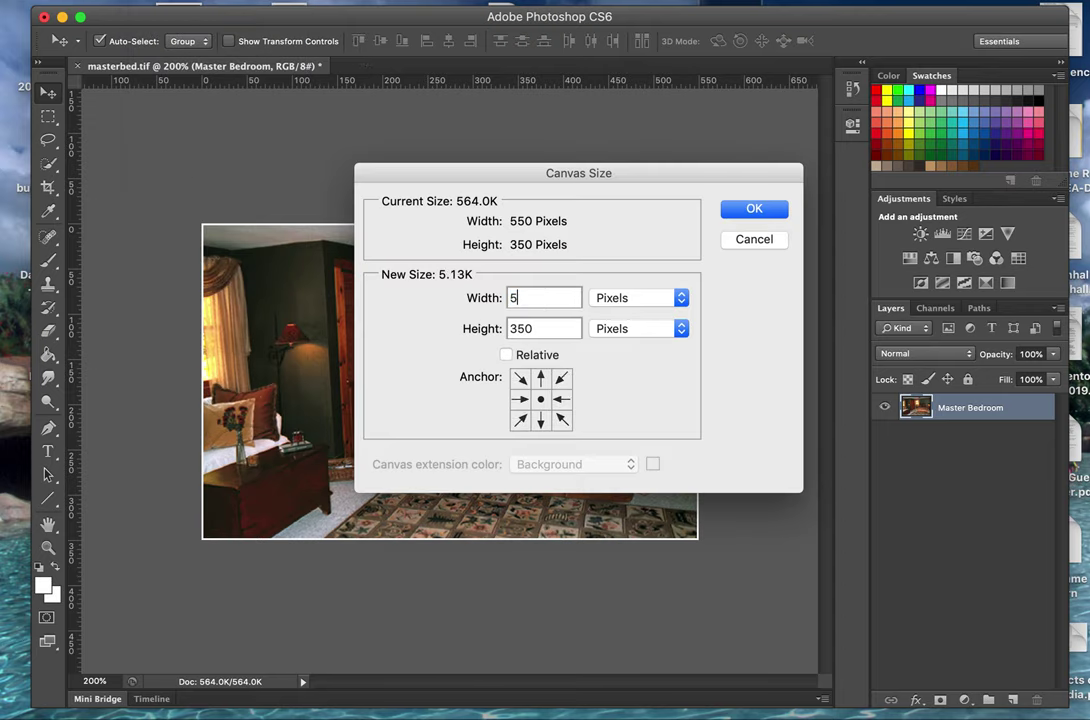
{"action": "type", "text": "90"}
{"action": "key", "text": "Tab"}
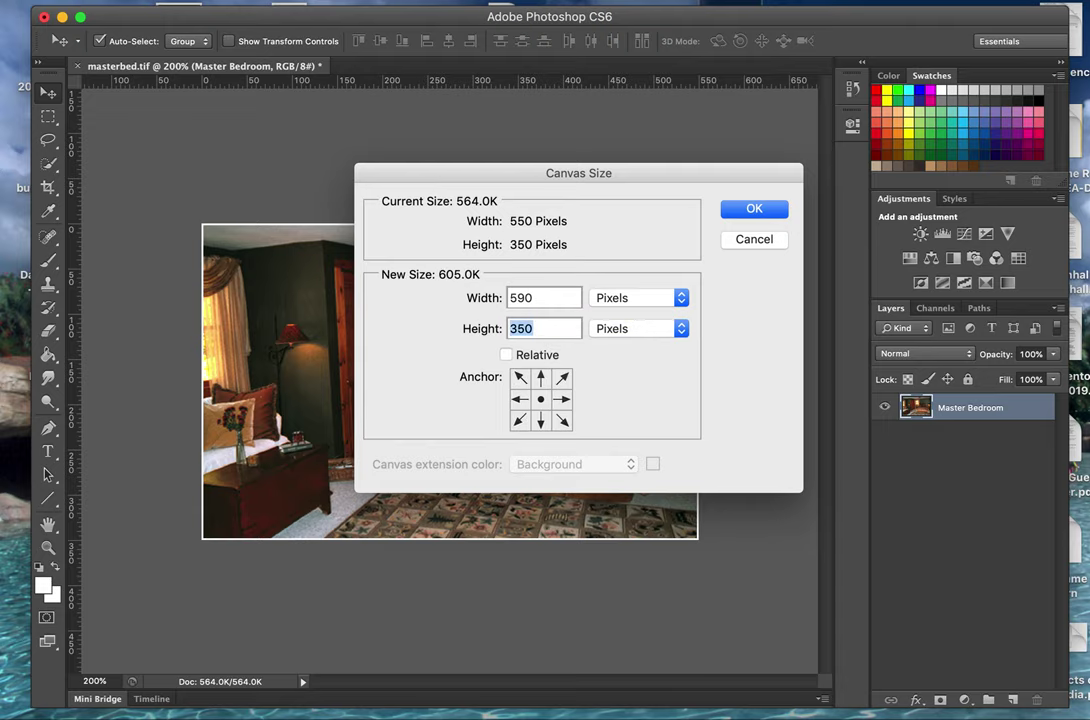
{"action": "type", "text": "390"}
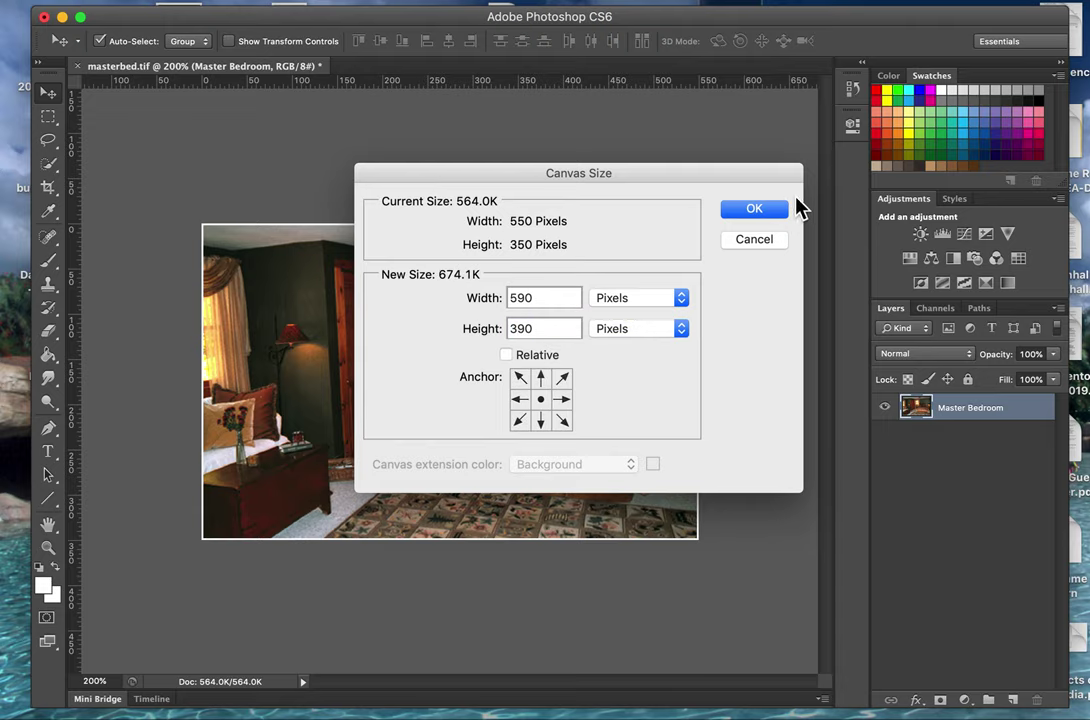
{"action": "left_click", "coordinate": [757, 211]}
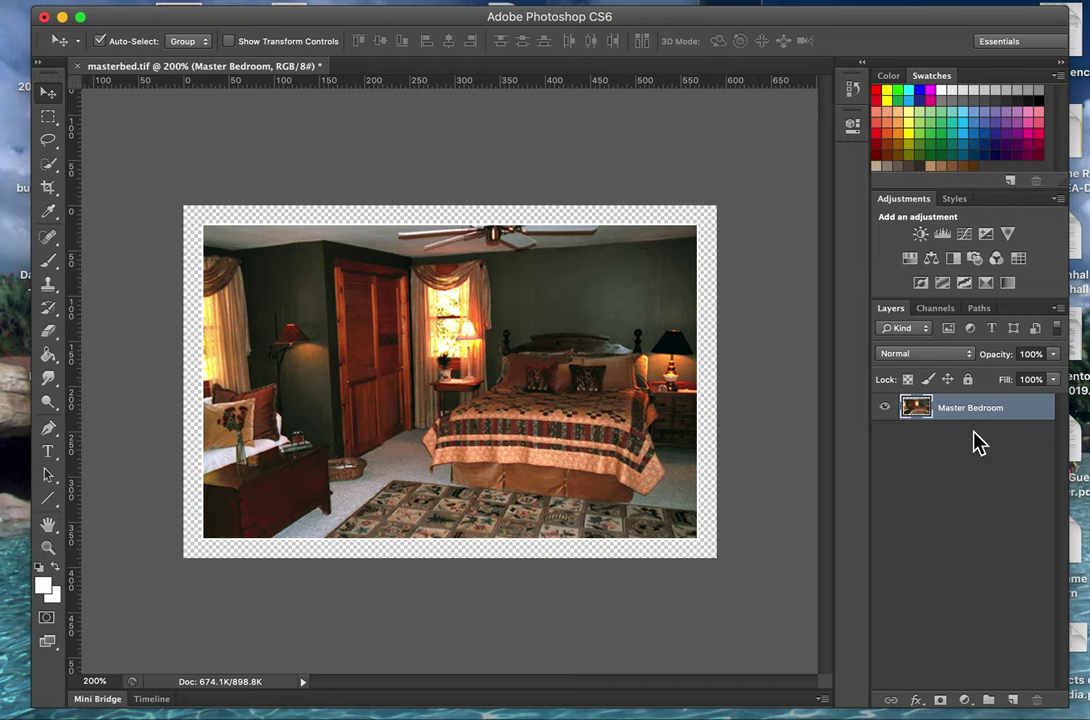
{"action": "left_click", "coordinate": [1060, 309]}
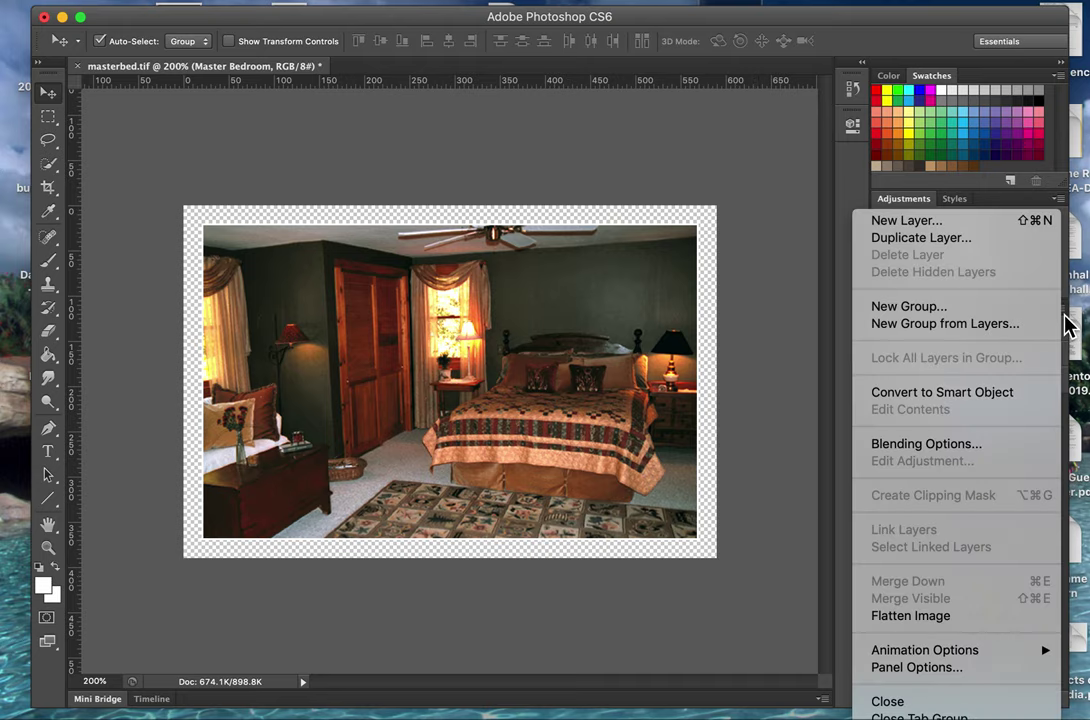
{"action": "left_click", "coordinate": [945, 445]}
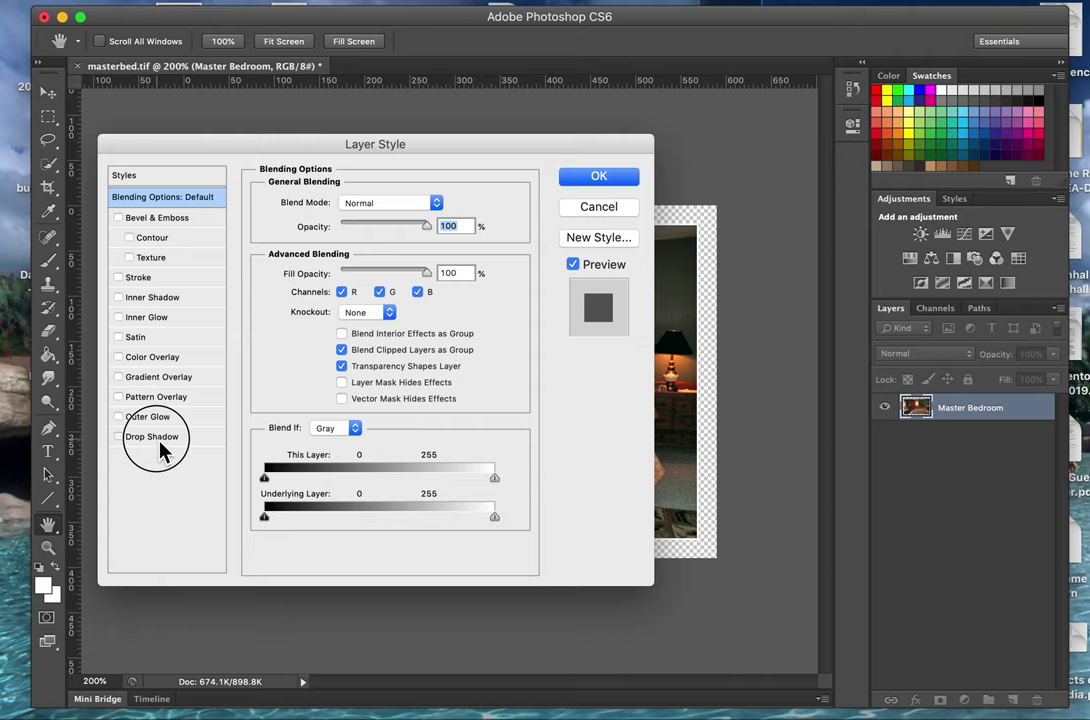
- Apply a Multiply drop shadow: 70% opacity, 15 px distance, 10 px size
{"action": "left_click", "coordinate": [158, 437]}
{"action": "mouse_move", "coordinate": [359, 149]}
{"action": "left_mouse_down"}
{"action": "mouse_move", "coordinate": [203, 85]}
{"action": "mouse_move", "coordinate": [236, 74]}
{"action": "left_mouse_up"}
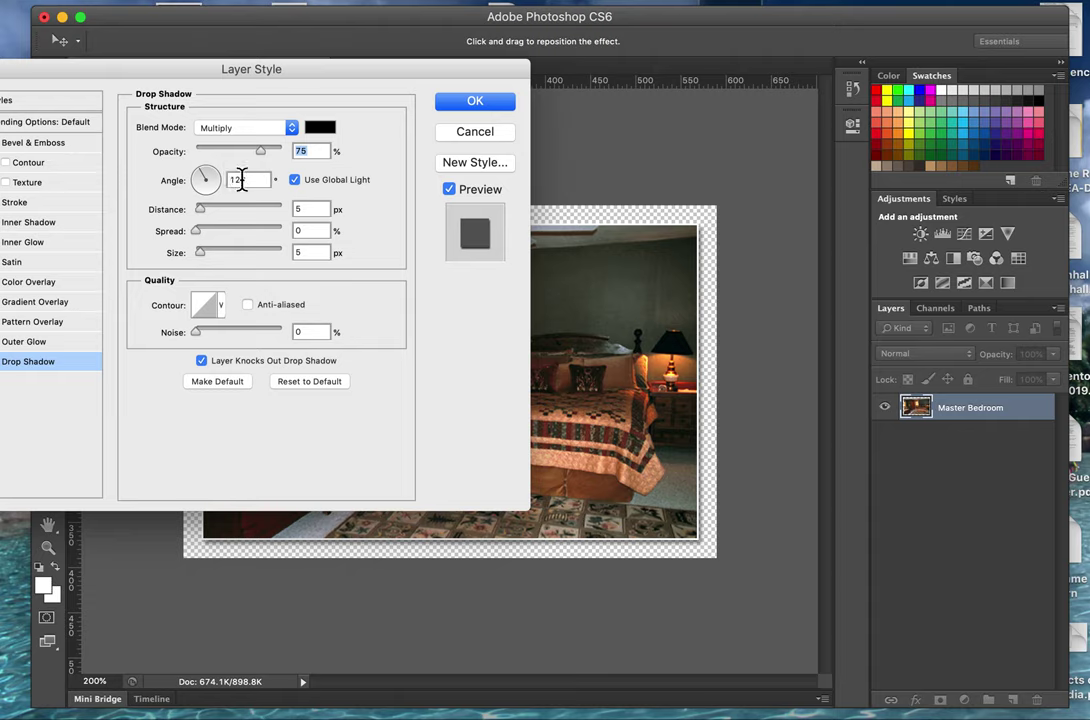
{"action": "left_click_drag", "start_coordinate": [262, 152], "coordinate": [268, 152]}
{"action": "left_click_drag", "start_coordinate": [270, 163], "coordinate": [276, 164]}
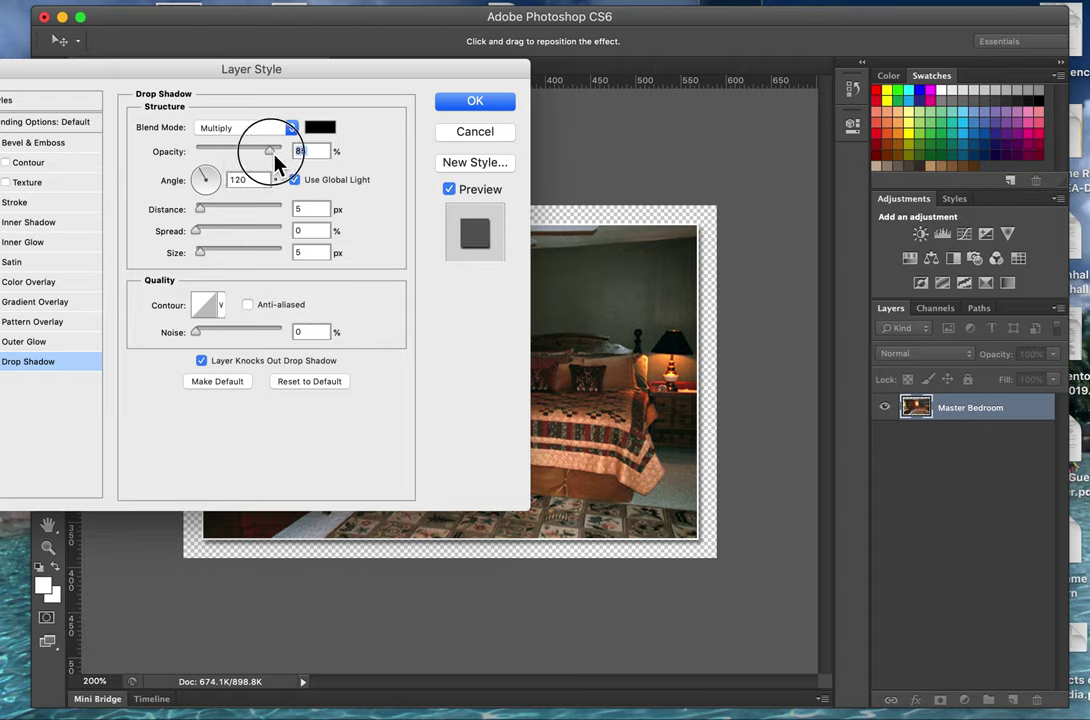
{"action": "left_click_drag", "start_coordinate": [206, 212], "coordinate": [219, 220]}
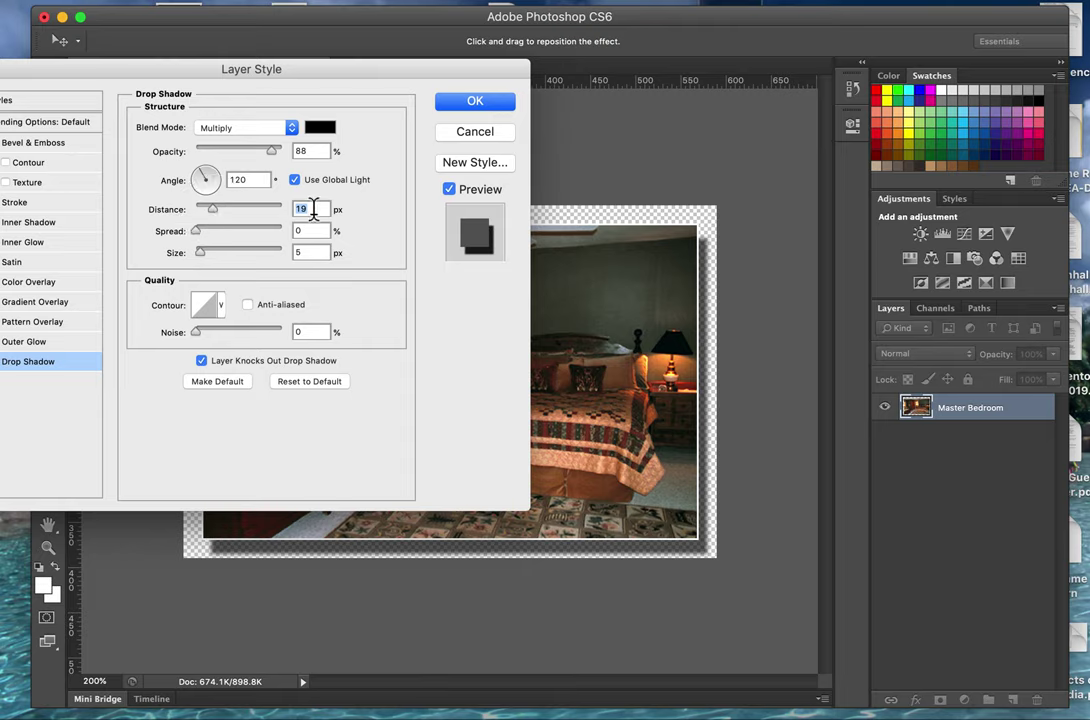
{"action": "type", "text": "15"}
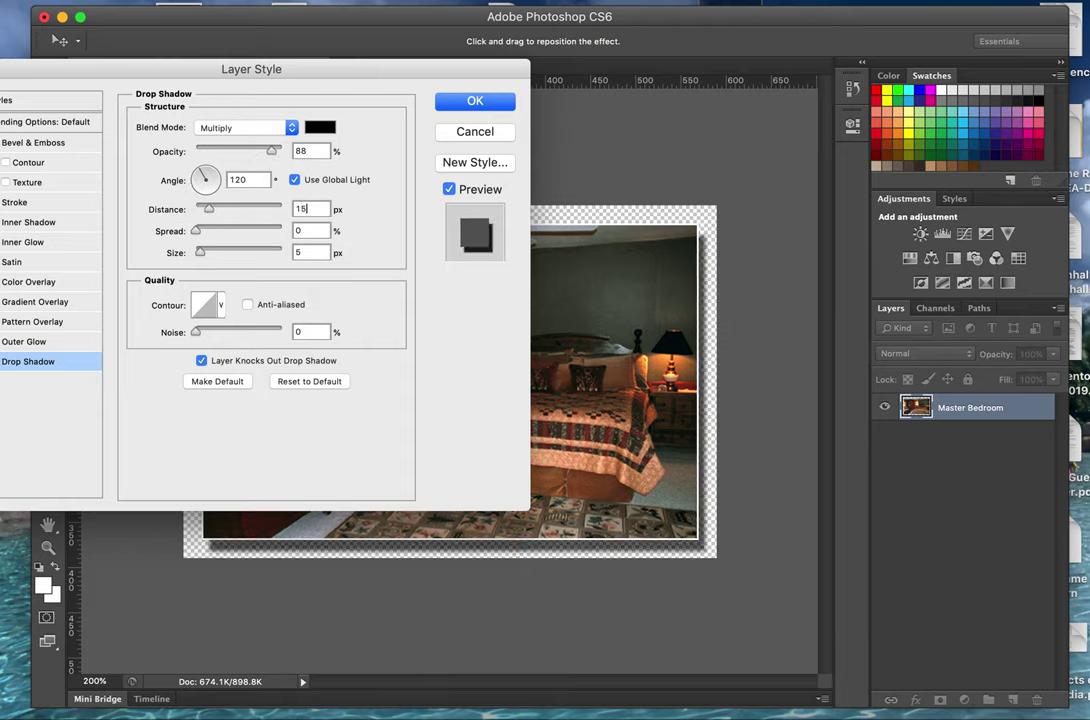
{"action": "key", "text": "Tab"}
{"action": "type", "text": "10"}
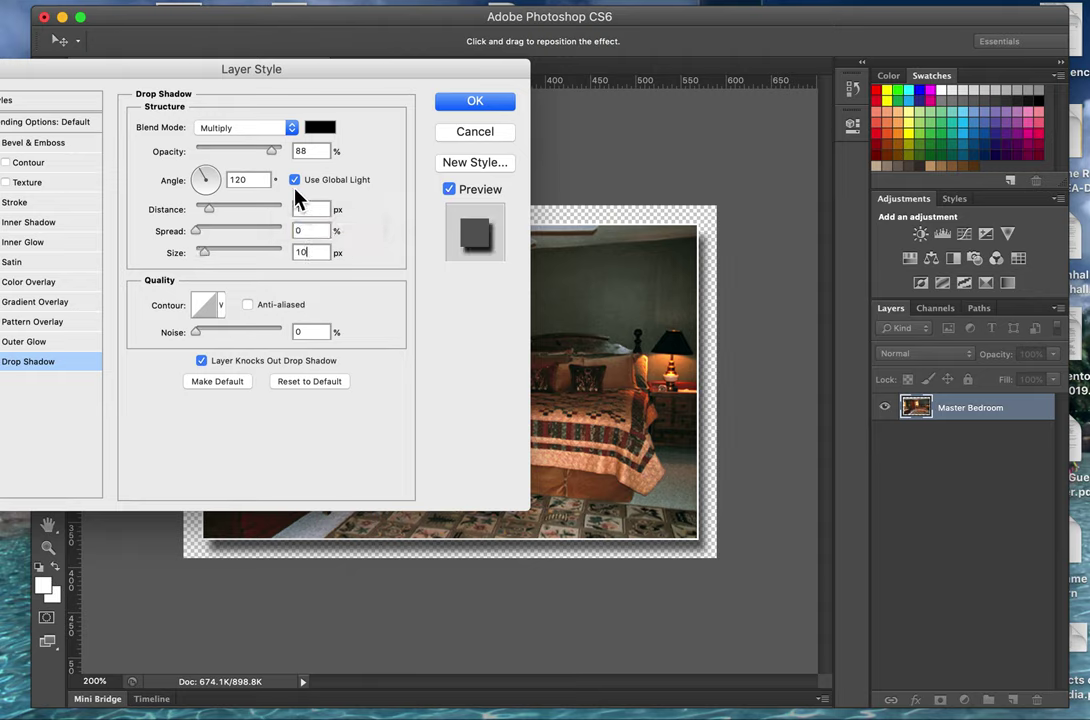
{"action": "left_click_drag", "start_coordinate": [281, 151], "coordinate": [261, 151]}
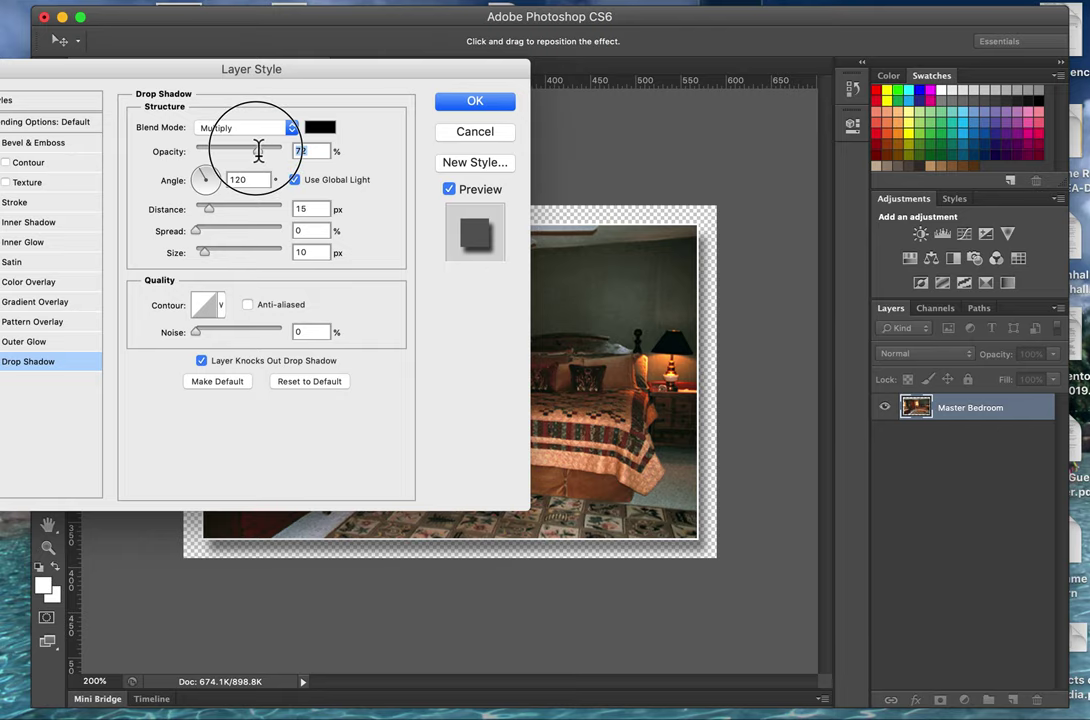
{"action": "type", "text": "70"}
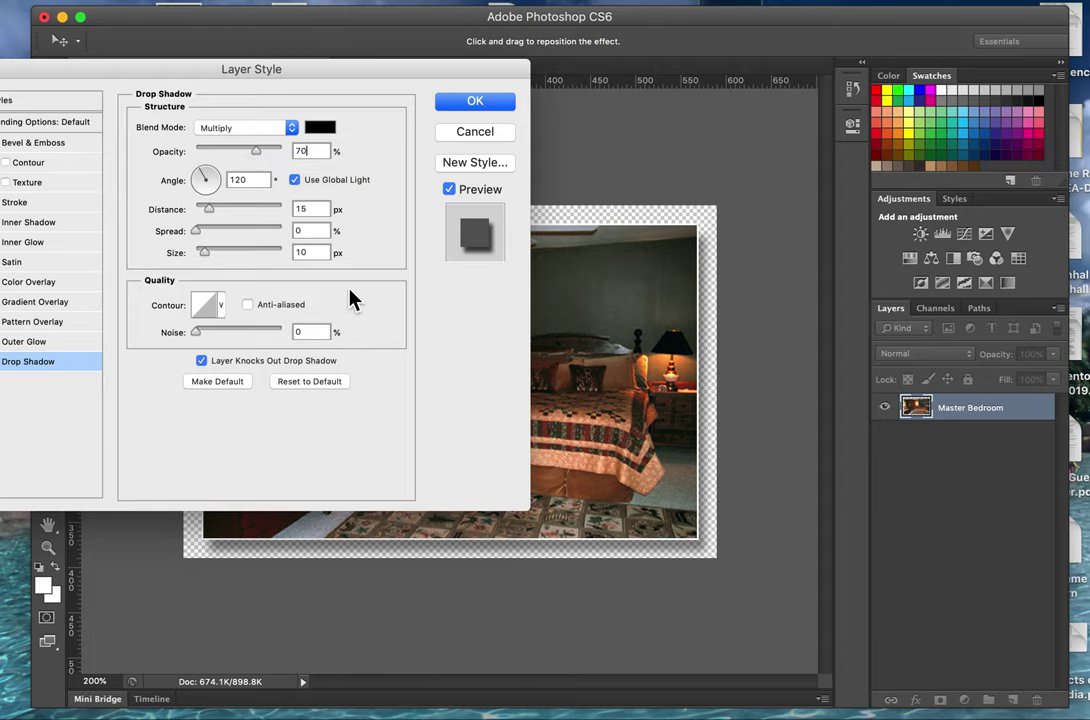
{"action": "left_click", "coordinate": [476, 102]}
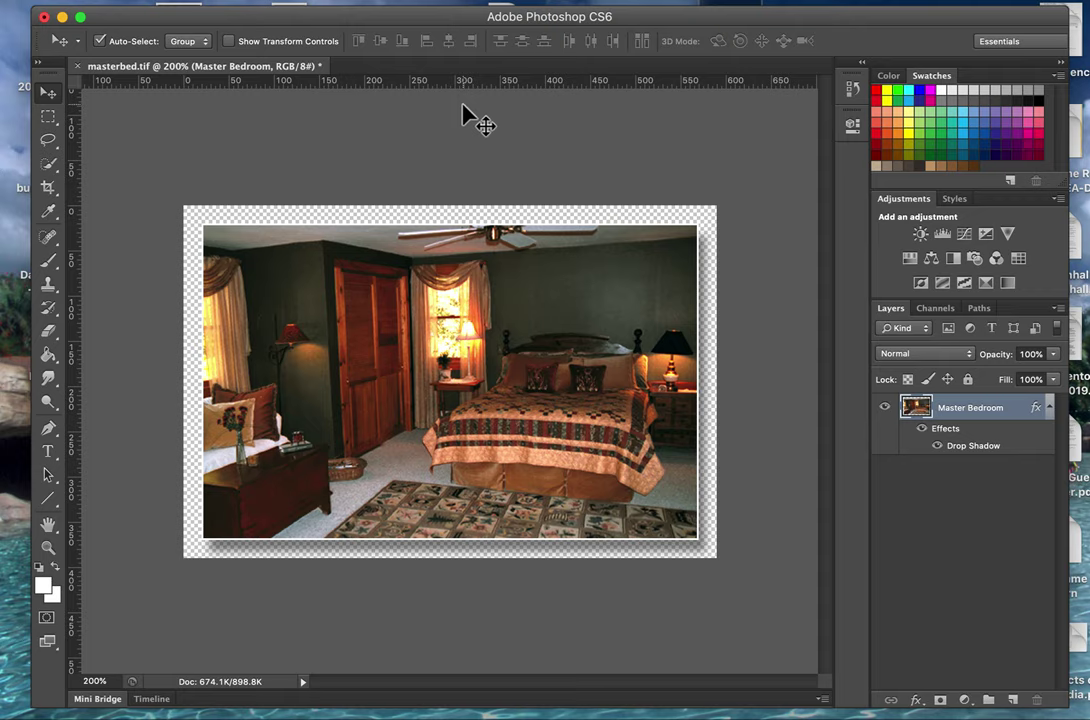
- Create a text box in the photo's upper right and type 'Master'
{"action": "left_click", "coordinate": [47, 455]}
{"action": "mouse_move", "coordinate": [494, 262]}
{"action": "left_mouse_down"}
{"action": "mouse_move", "coordinate": [503, 345]}
{"action": "mouse_move", "coordinate": [684, 313]}
{"action": "left_mouse_up"}
{"action": "type", "text": "Master B"}
{"action": "key", "text": "BackSpace"}
{"action": "key", "text": "BackSpace"}
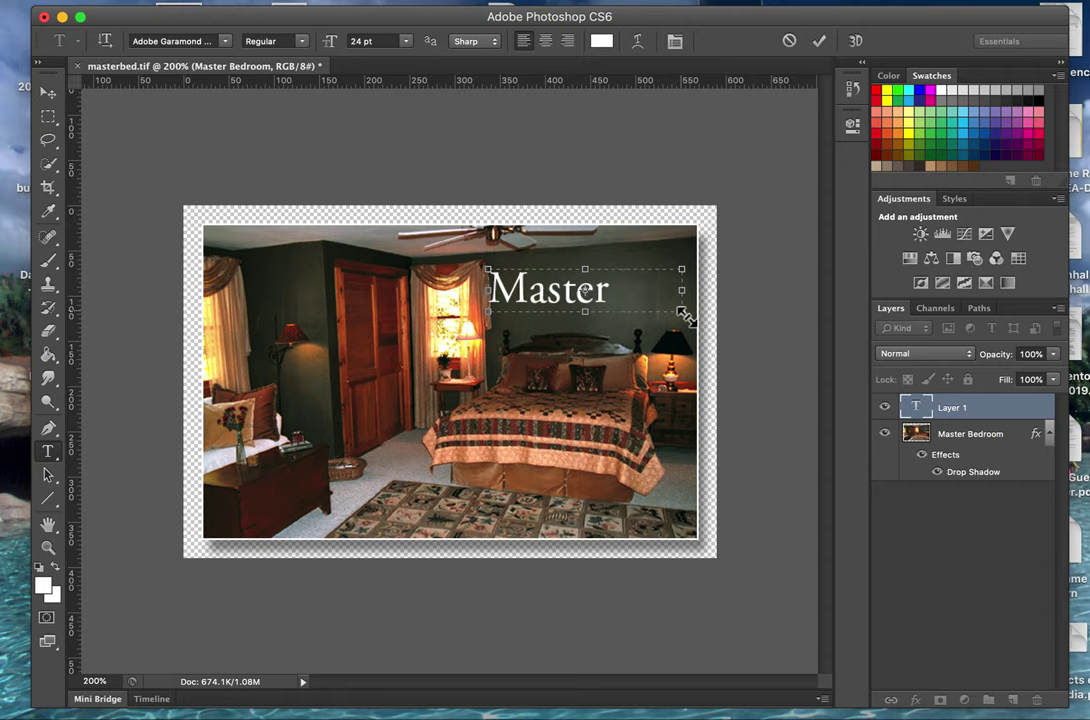
- Set the title text to 12 pt
{"action": "double_click", "coordinate": [550, 289]}
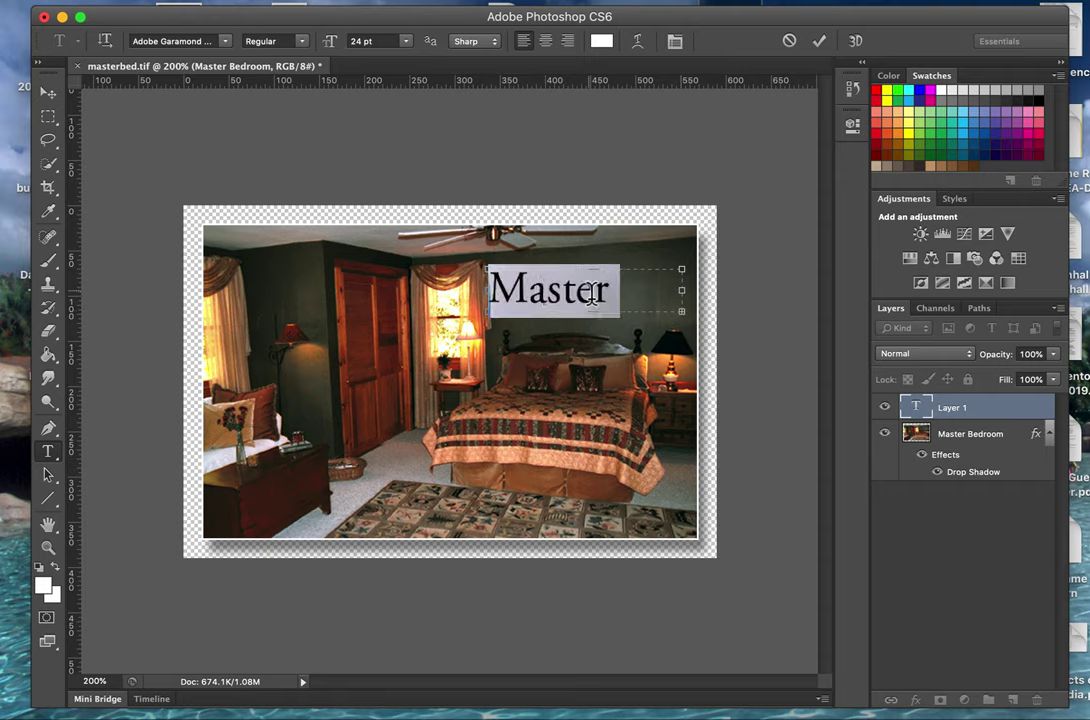
{"action": "left_click", "coordinate": [404, 43]}
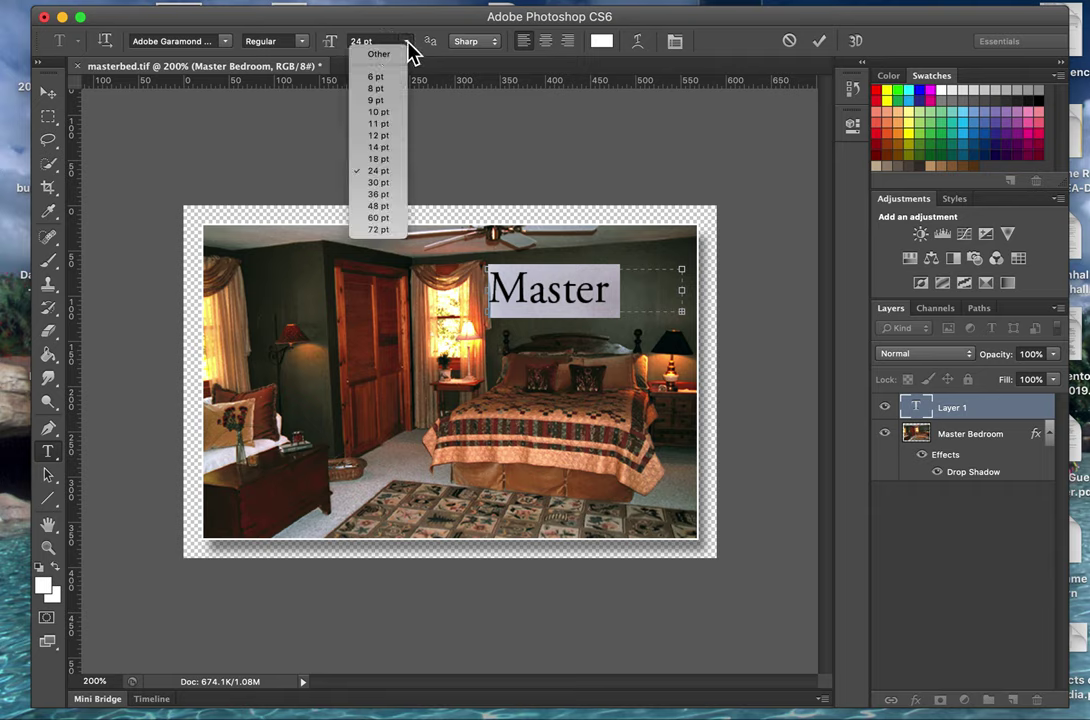
{"action": "left_click", "coordinate": [378, 136]}
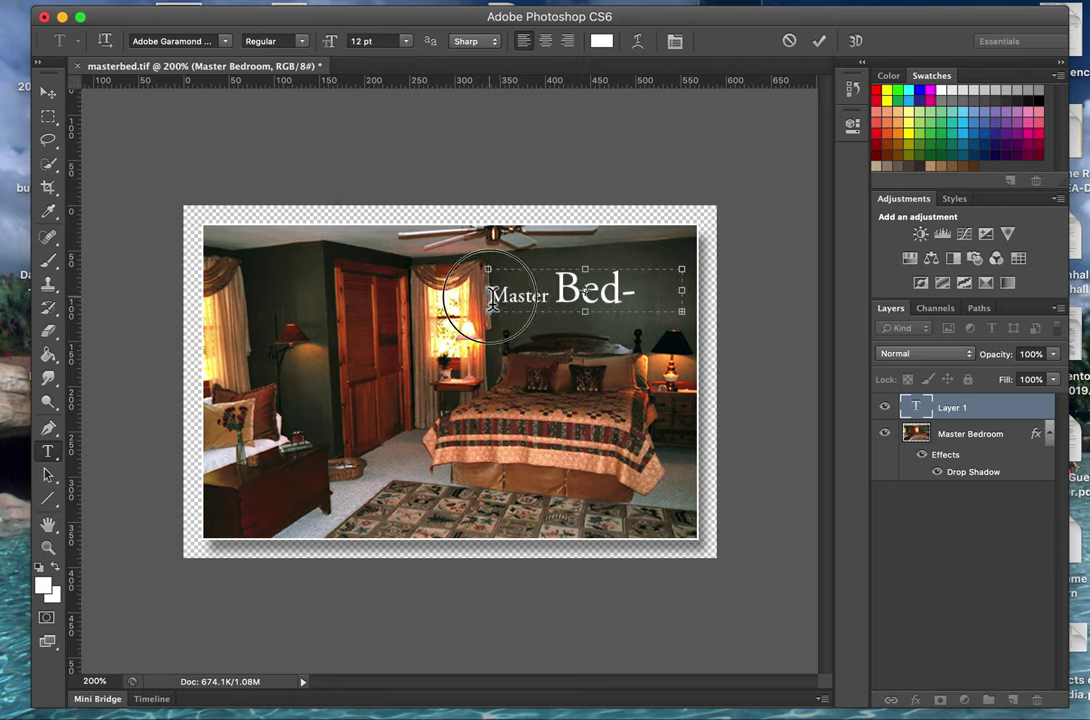
{"action": "left_click_drag", "start_coordinate": [490, 292], "coordinate": [697, 300]}
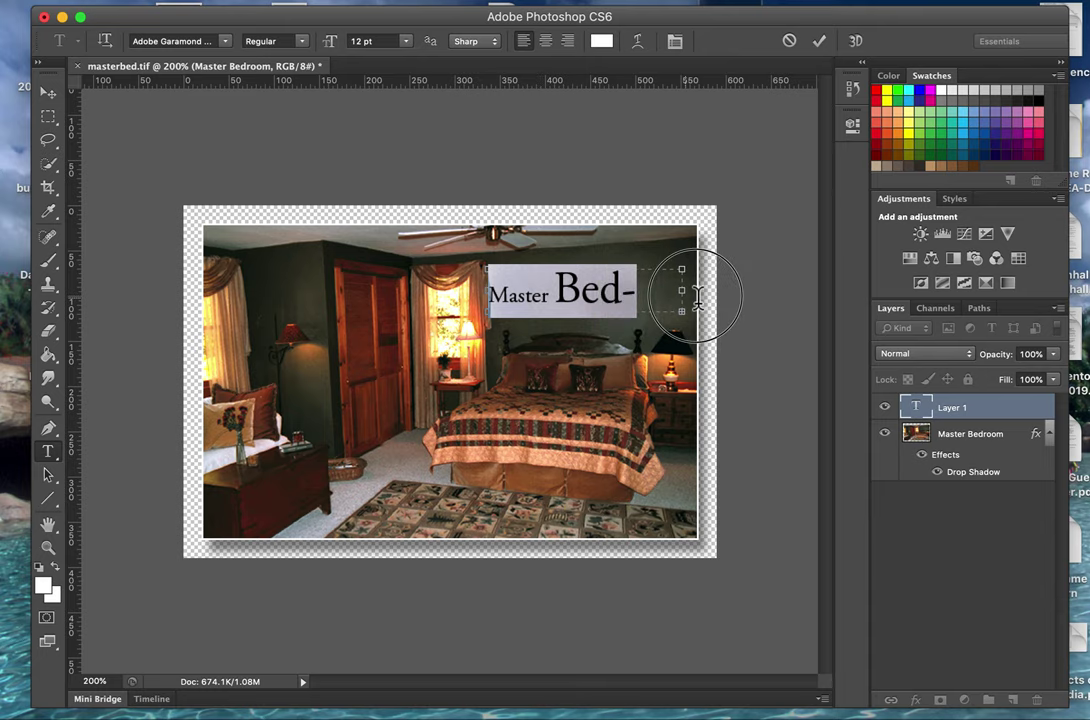
{"action": "left_click", "coordinate": [408, 42]}
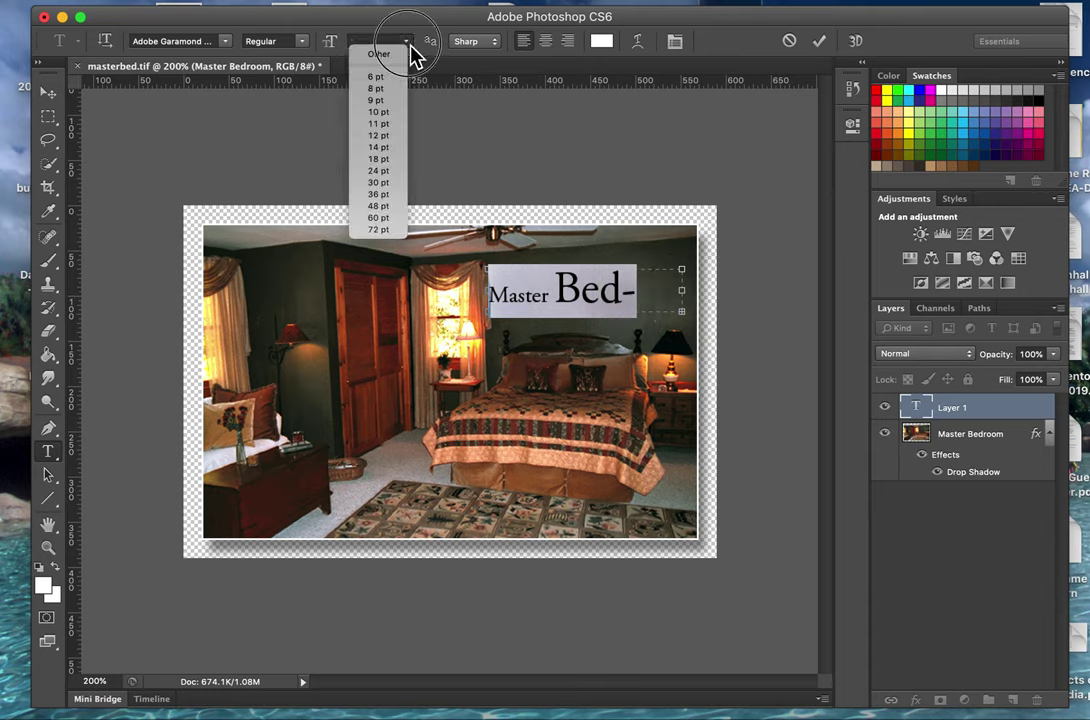
{"action": "left_click", "coordinate": [383, 138]}
{"action": "left_click", "coordinate": [606, 284]}
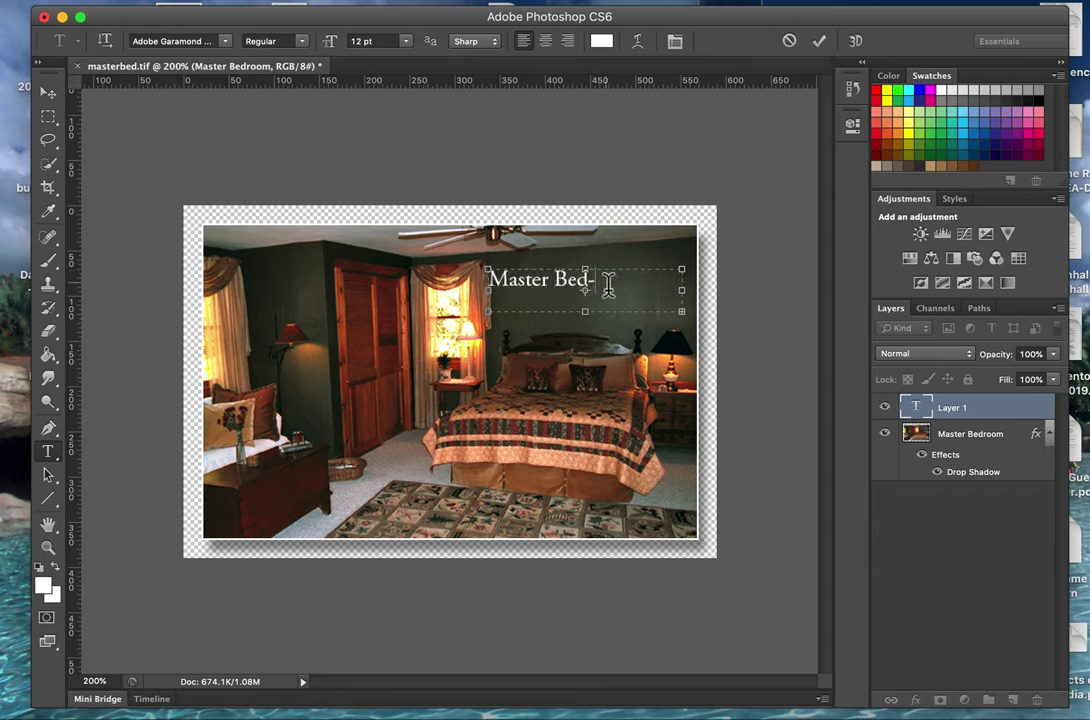
- Complete the title as 'Master Bedroom', all at 12 pt
{"action": "mouse_move", "coordinate": [681, 311]}
{"action": "left_mouse_down"}
{"action": "mouse_move", "coordinate": [720, 331]}
{"action": "mouse_move", "coordinate": [735, 322]}
{"action": "left_mouse_up"}
{"action": "key", "text": "BackSpace"}
{"action": "type", "text": "room"}
{"action": "left_click_drag", "start_coordinate": [683, 292], "coordinate": [574, 307]}
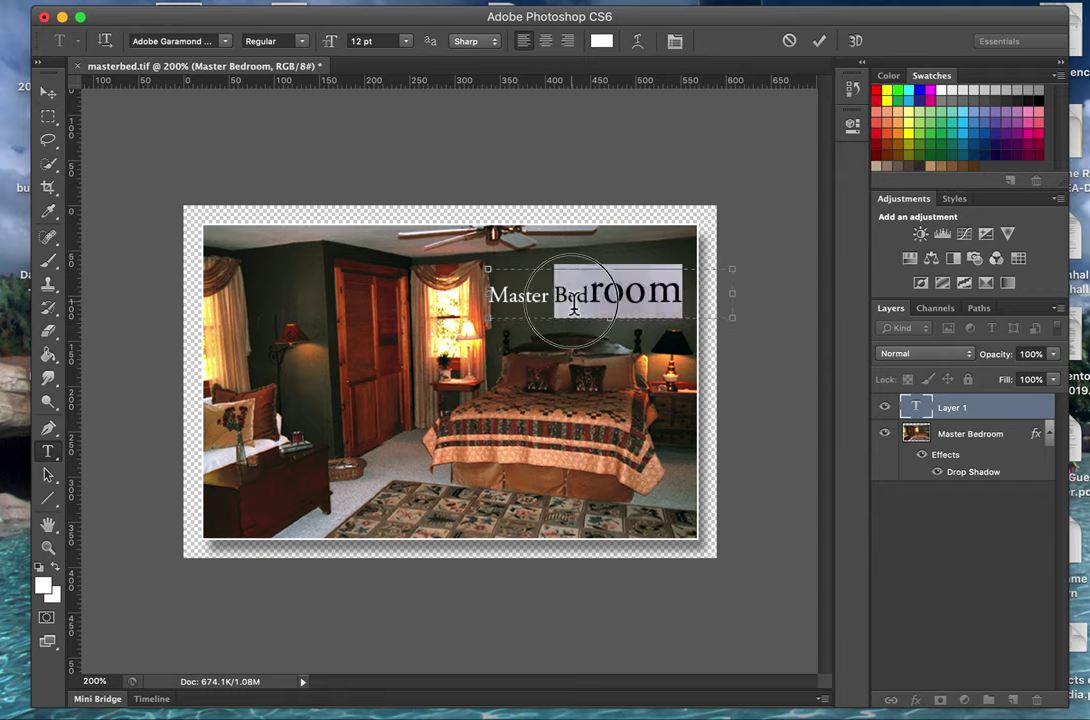
{"action": "left_click", "coordinate": [408, 43]}
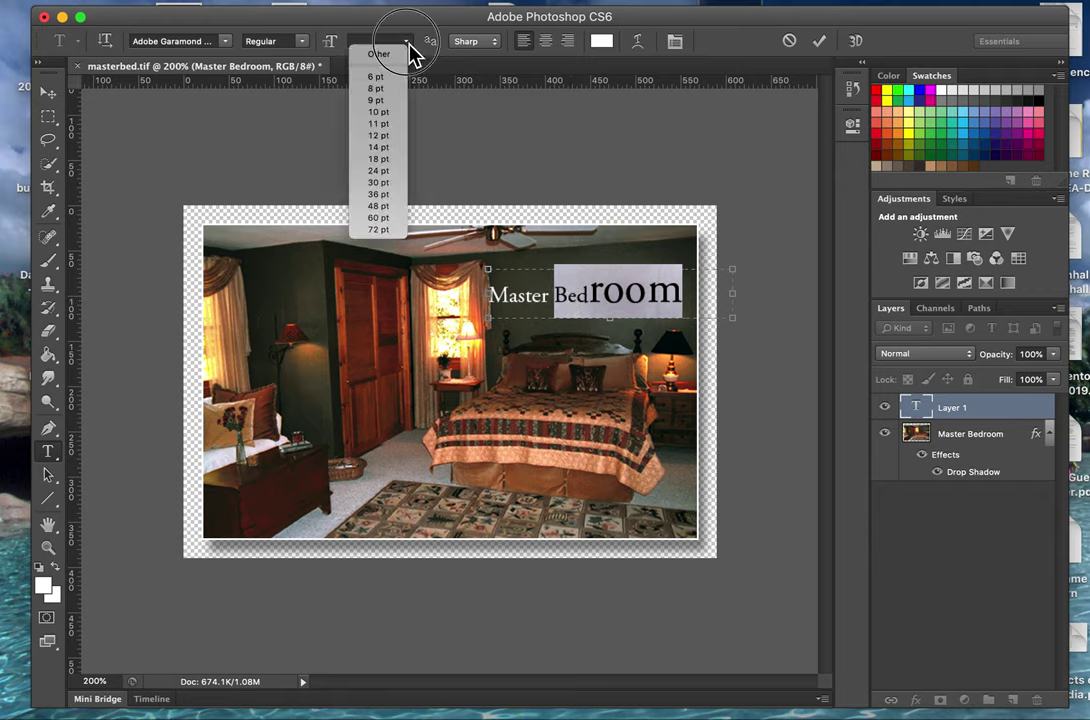
{"action": "left_click", "coordinate": [378, 135]}
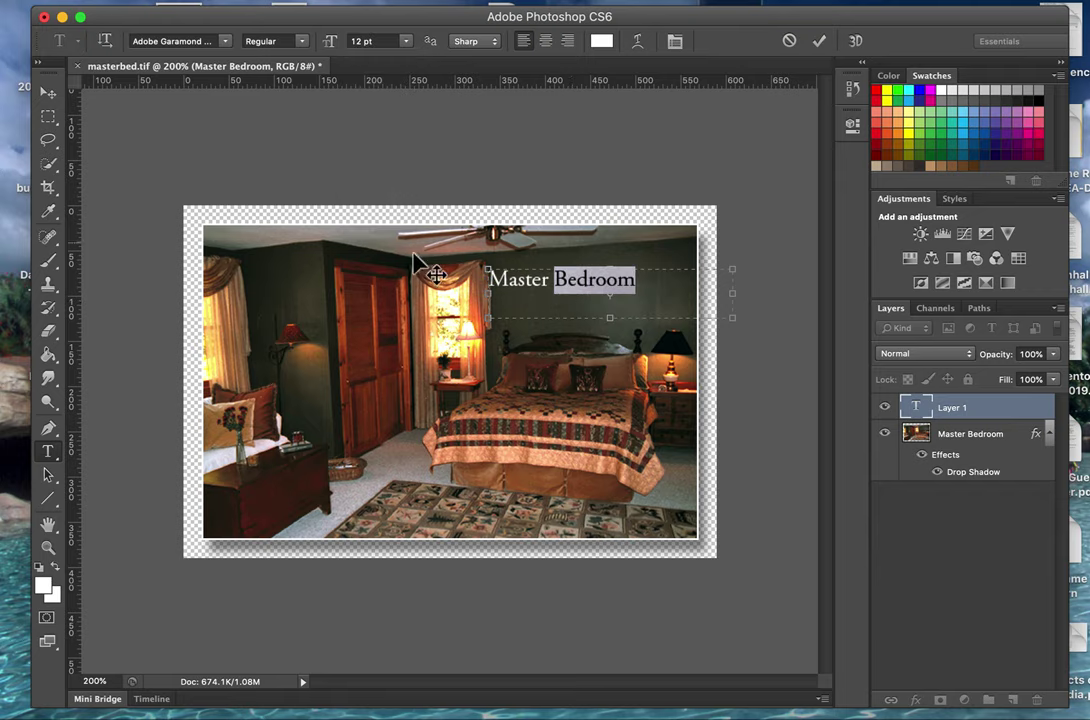
{"action": "left_click", "coordinate": [556, 282]}
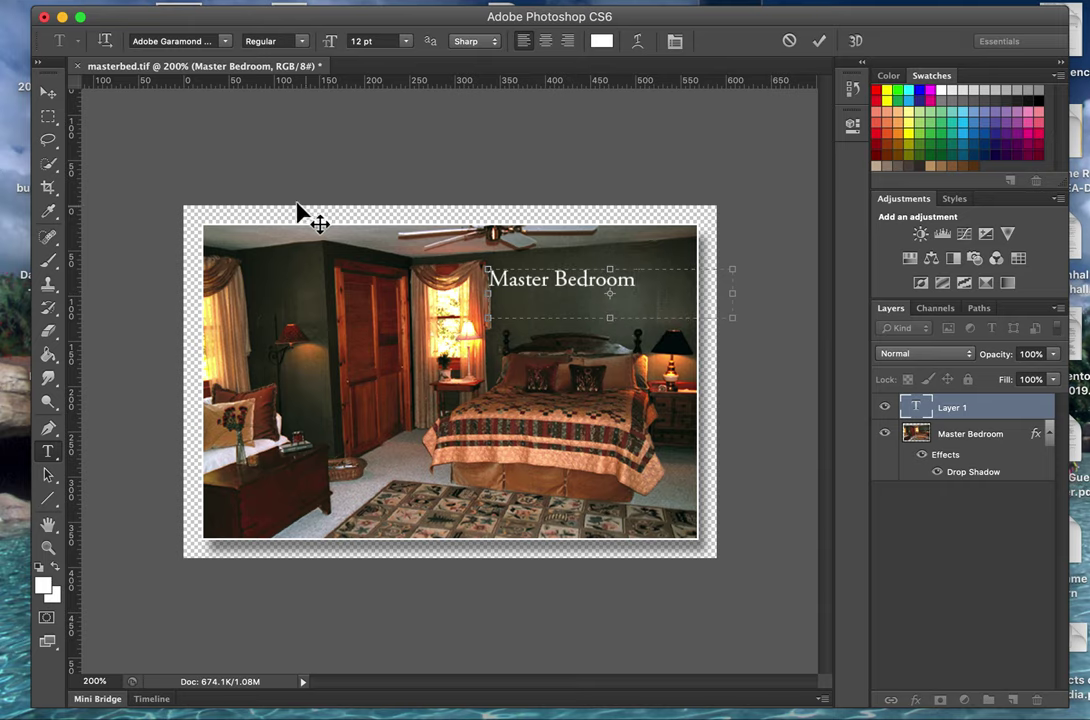
- Commit the title and nudge it slightly down-right onto the wall above the bed
{"action": "left_click", "coordinate": [52, 94]}
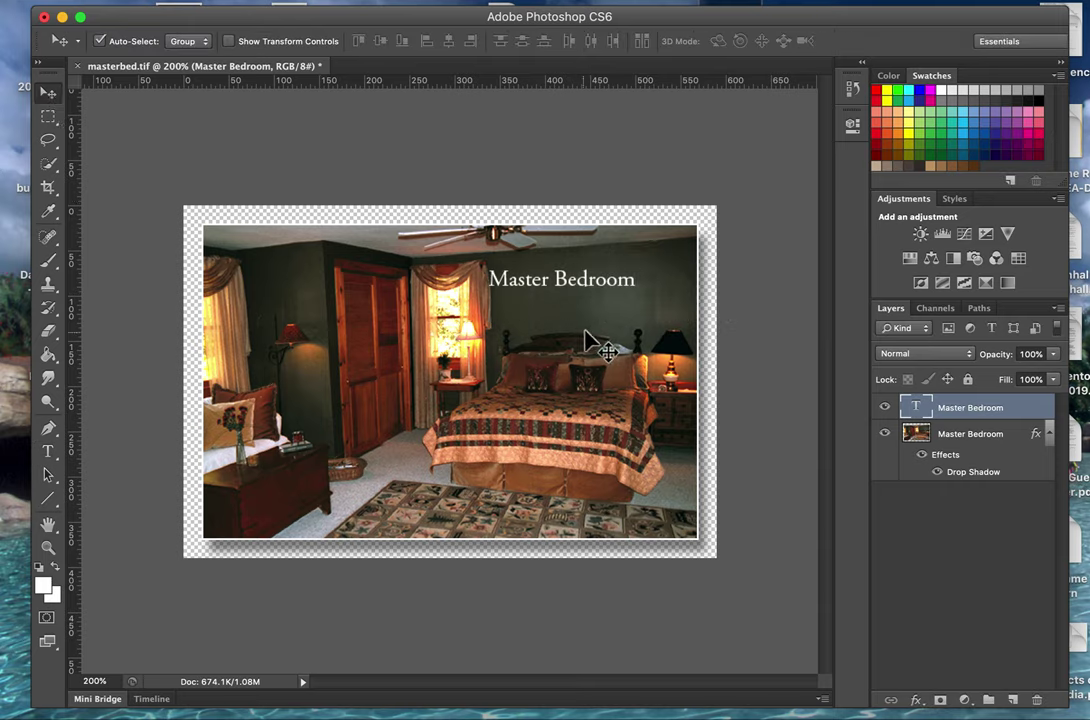
{"action": "mouse_move", "coordinate": [577, 294]}
{"action": "left_mouse_down"}
{"action": "mouse_move", "coordinate": [585, 313]}
{"action": "mouse_move", "coordinate": [607, 307]}
{"action": "left_mouse_up"}
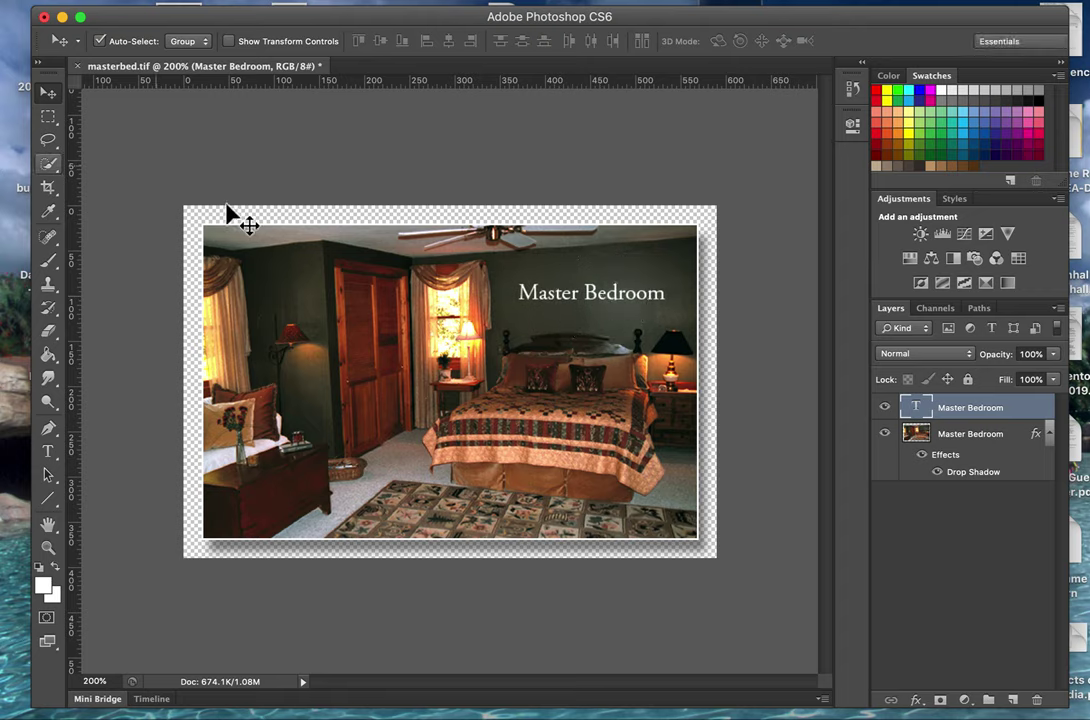
{"action": "left_click", "coordinate": [47, 454]}
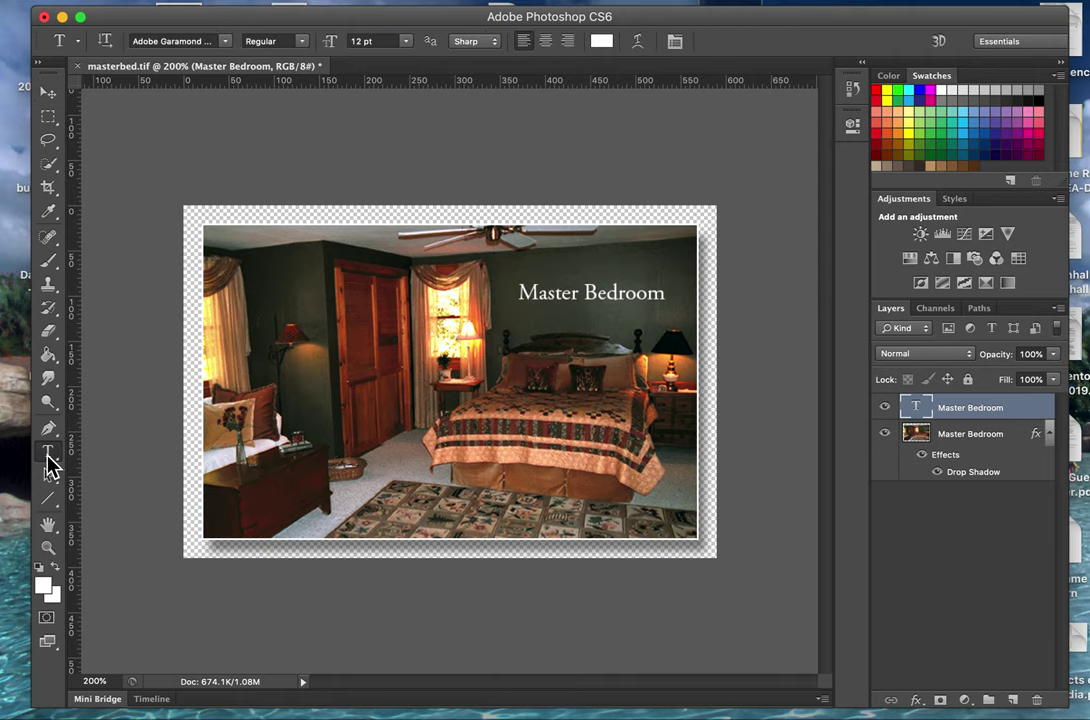
- Recolour the title rust (R 183, G 86, B 37) sampled from the photo
{"action": "triple_click", "coordinate": [578, 296]}
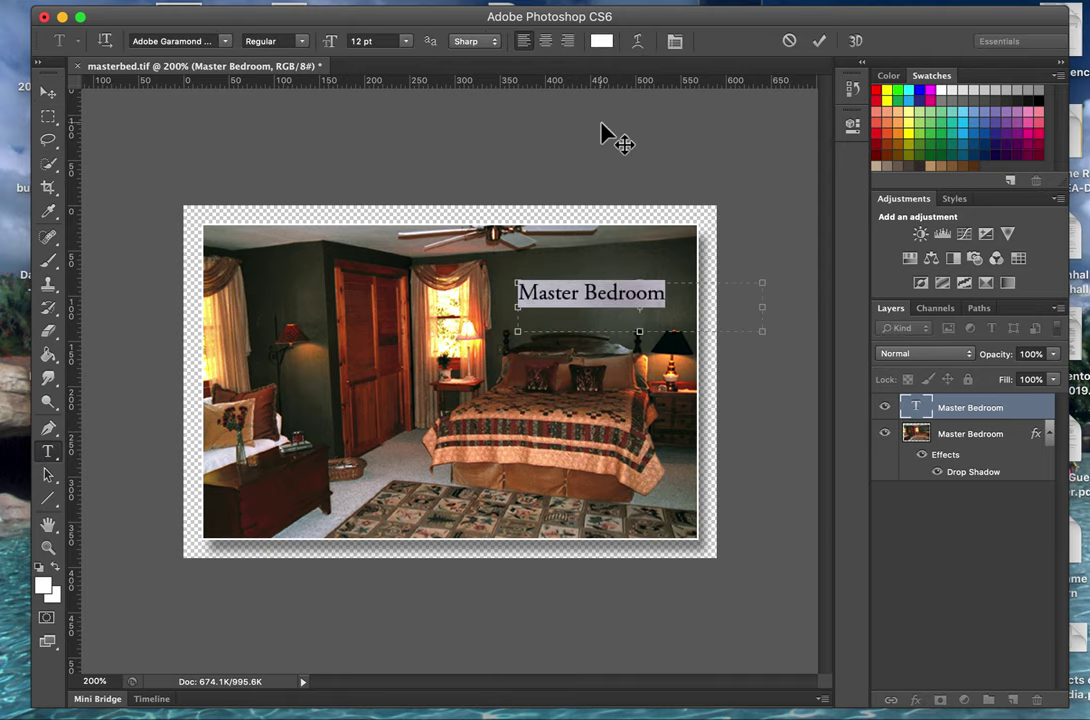
{"action": "left_click", "coordinate": [601, 41]}
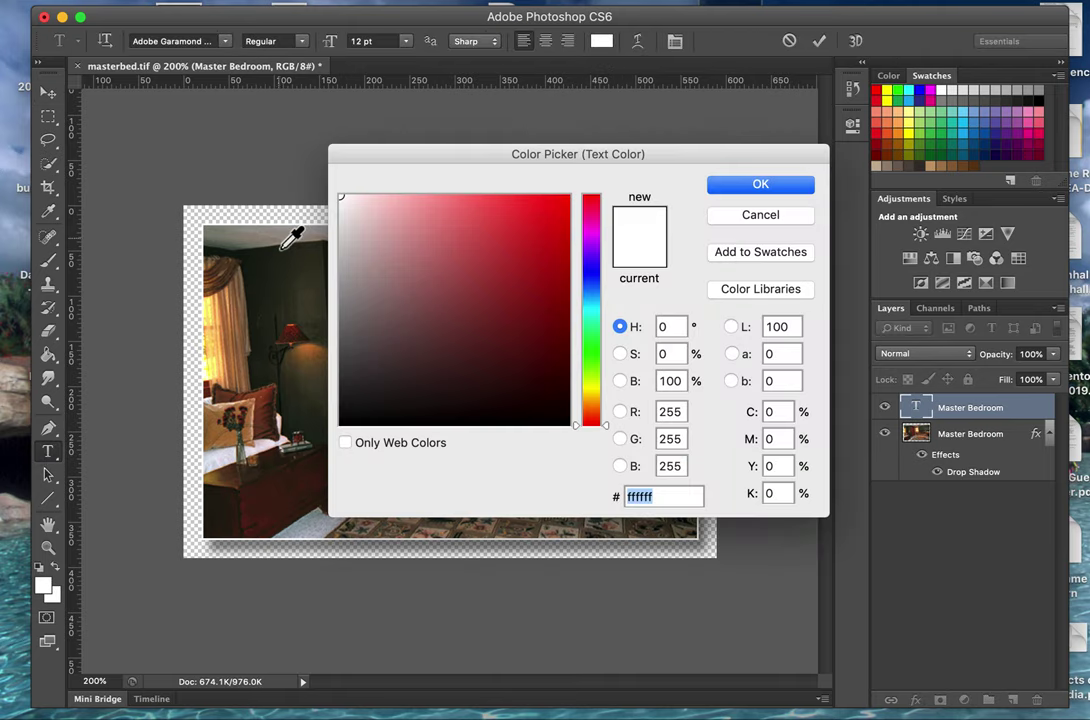
{"action": "mouse_move", "coordinate": [514, 154]}
{"action": "left_mouse_down"}
{"action": "mouse_move", "coordinate": [577, 384]}
{"action": "mouse_move", "coordinate": [542, 393]}
{"action": "left_mouse_up"}
{"action": "left_click", "coordinate": [351, 314]}
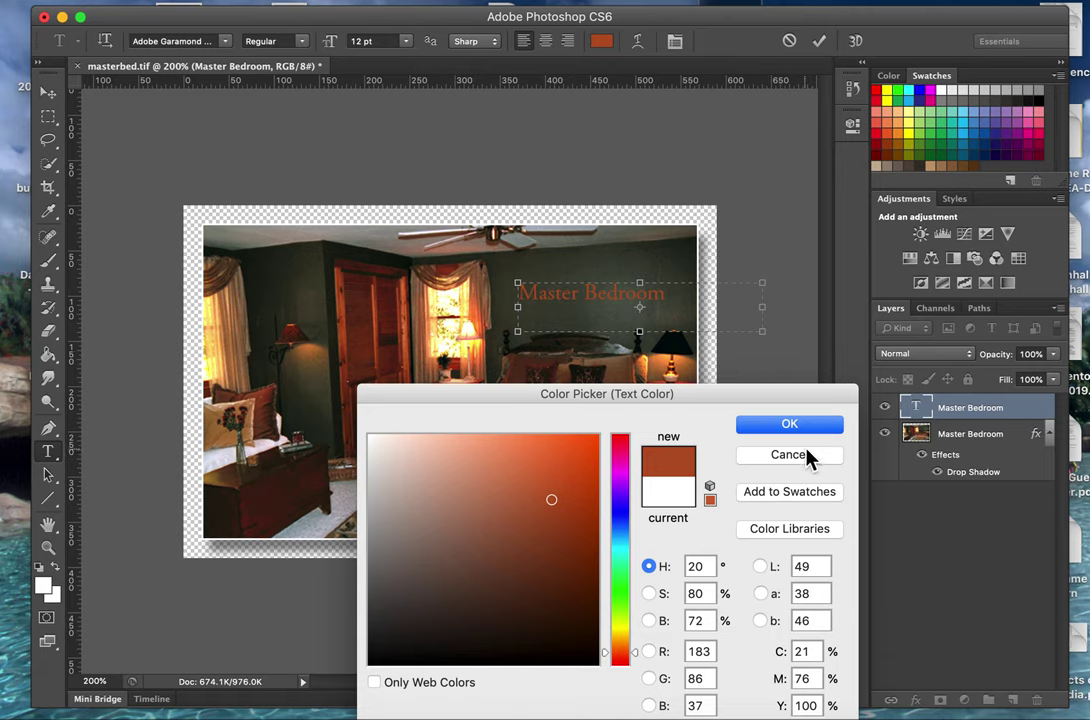
{"action": "left_click", "coordinate": [808, 426]}
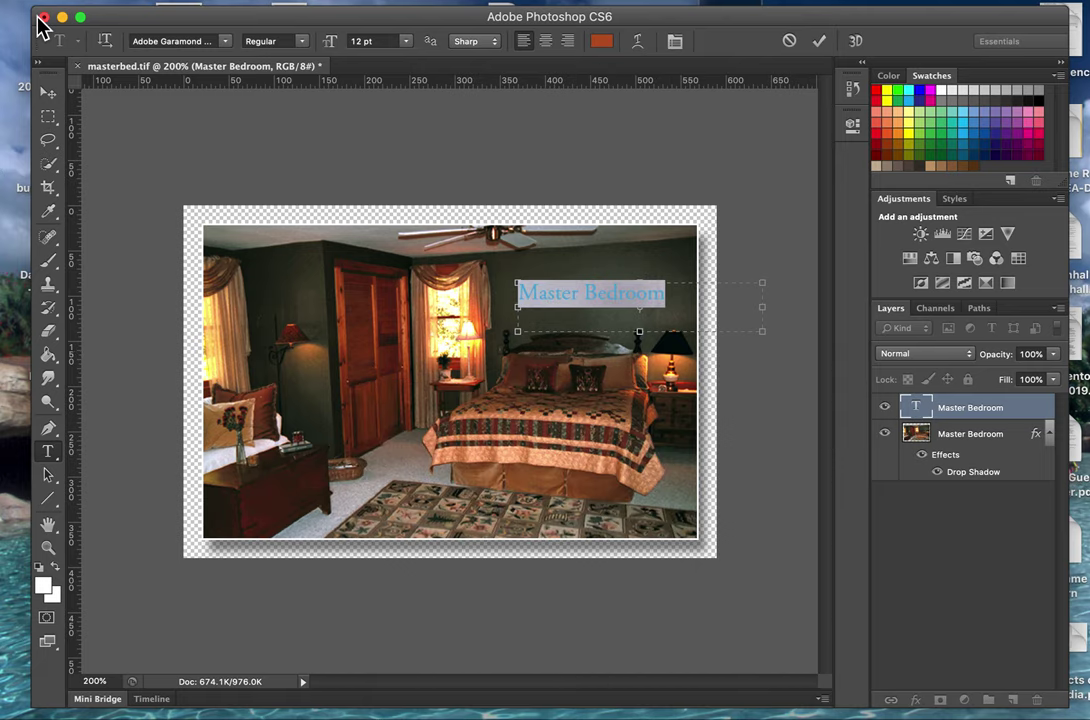
{"action": "left_click", "coordinate": [47, 92]}
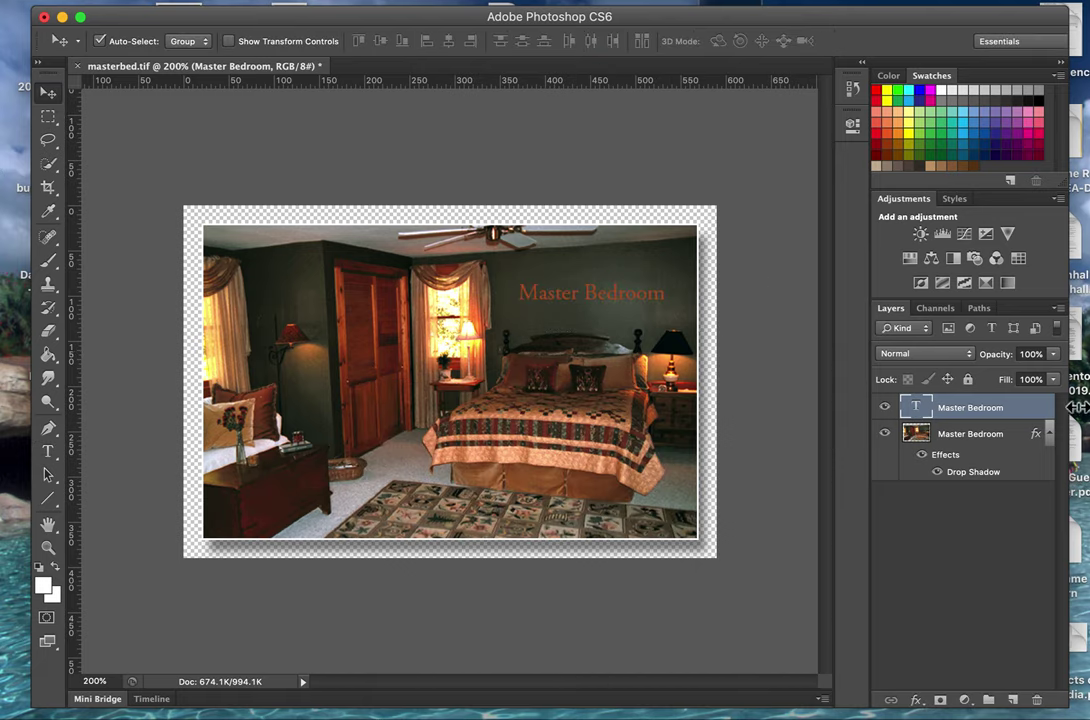
{"action": "left_click", "coordinate": [1059, 309]}
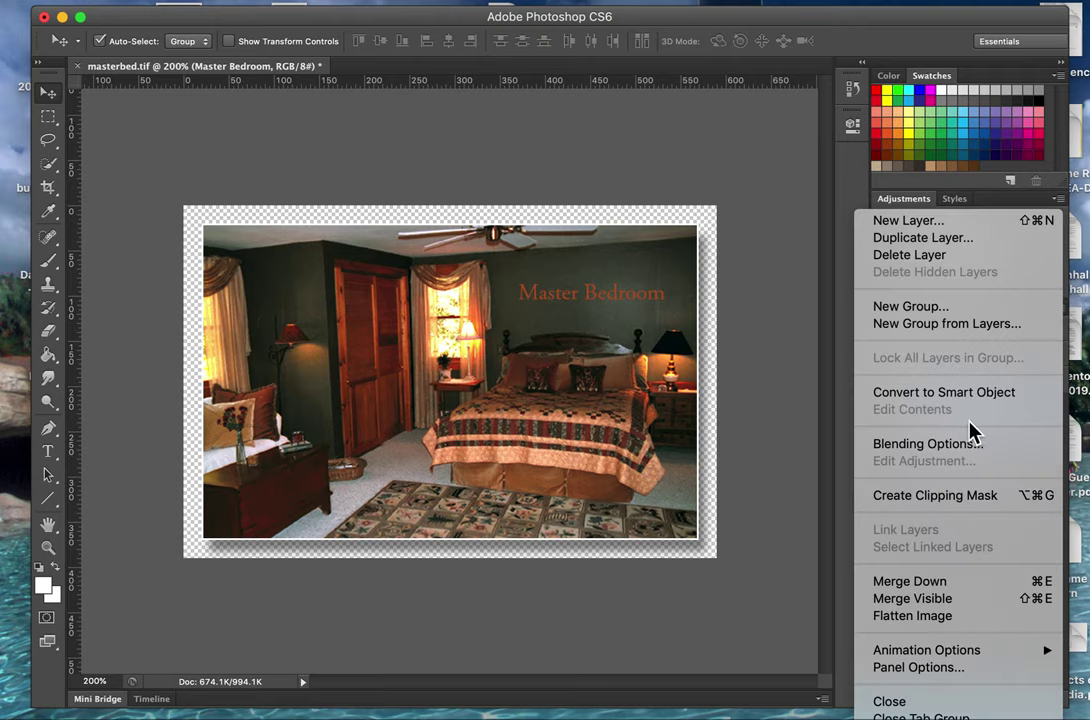
- Add a 1 px black outside stroke to the 'Master Bedroom' title
{"action": "left_click", "coordinate": [928, 444]}
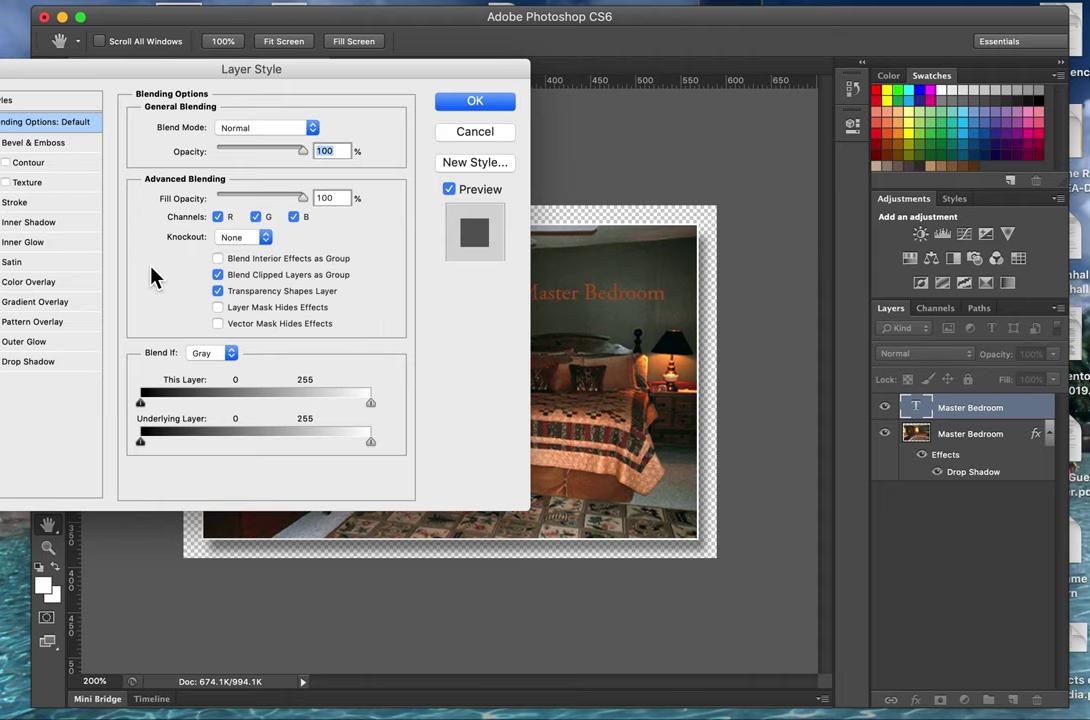
{"action": "mouse_move", "coordinate": [152, 61]}
{"action": "left_mouse_down"}
{"action": "mouse_move", "coordinate": [408, 345]}
{"action": "mouse_move", "coordinate": [450, 357]}
{"action": "left_mouse_up"}
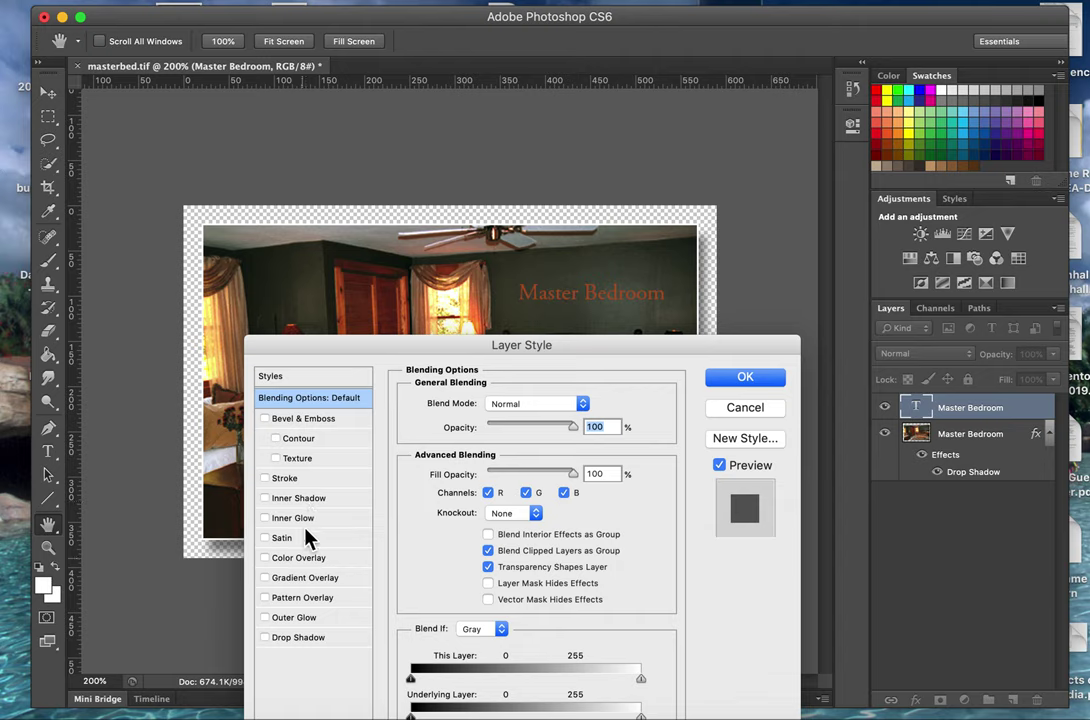
{"action": "left_click", "coordinate": [289, 480]}
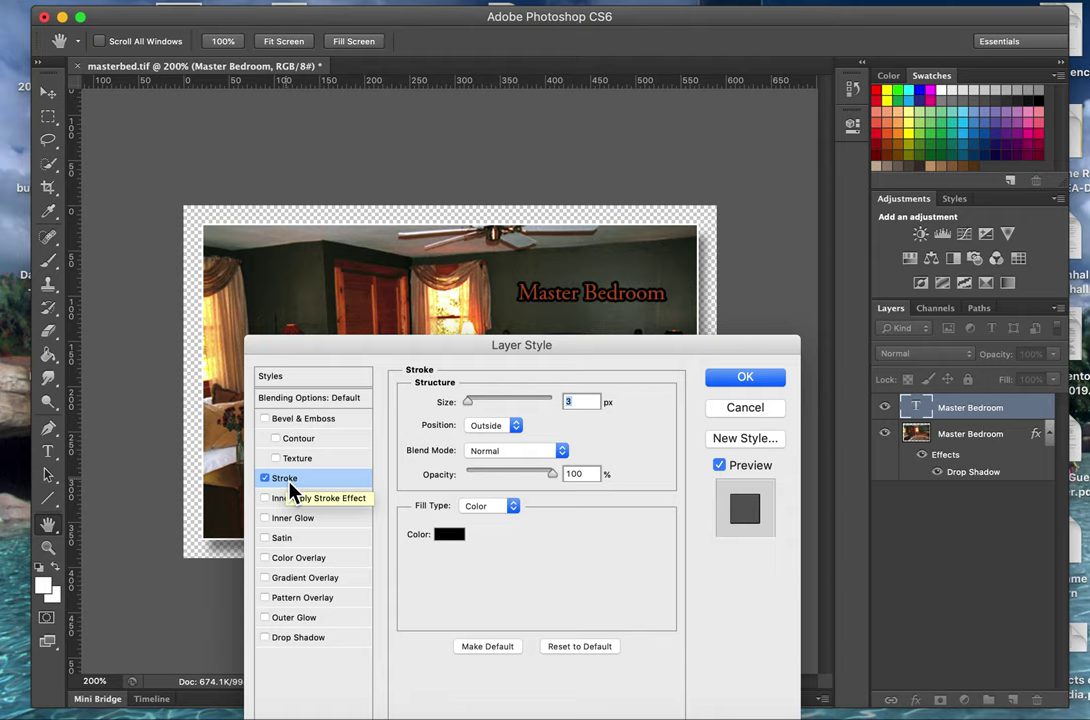
{"action": "left_click", "coordinate": [516, 426]}
{"action": "left_click", "coordinate": [518, 430]}
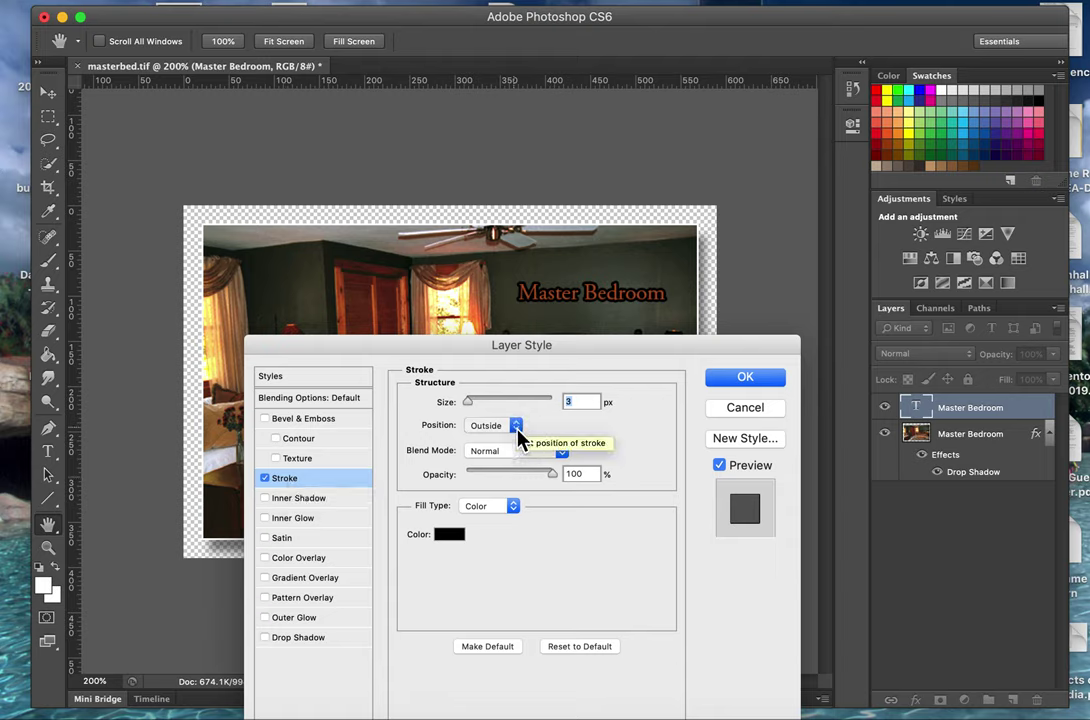
{"action": "left_click_drag", "start_coordinate": [470, 405], "coordinate": [465, 405]}
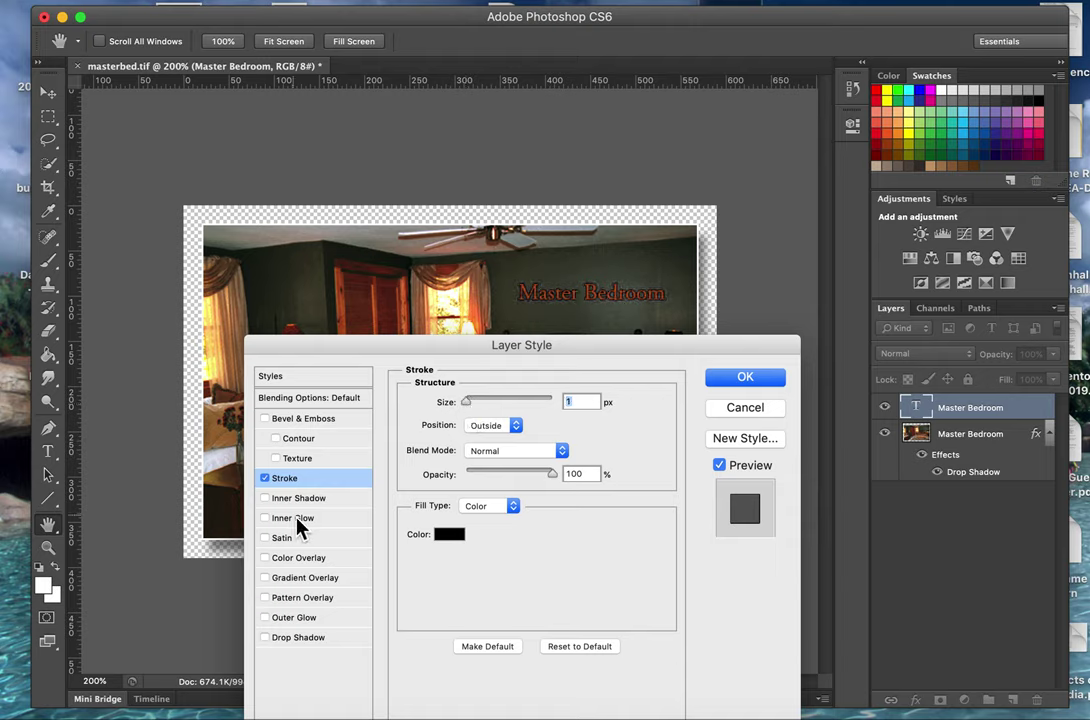
- Give the title a pale yellow outer glow: 39% opacity, 0 noise, 14% spread, 46 px size
{"action": "left_click", "coordinate": [285, 618]}
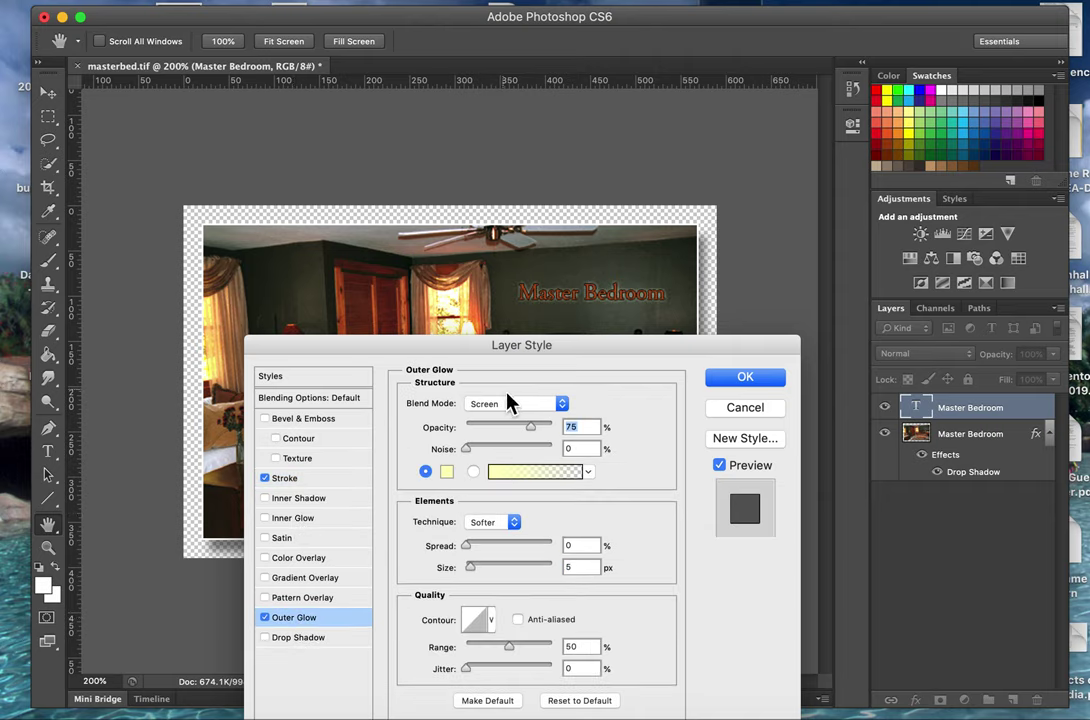
{"action": "left_click_drag", "start_coordinate": [532, 437], "coordinate": [546, 429]}
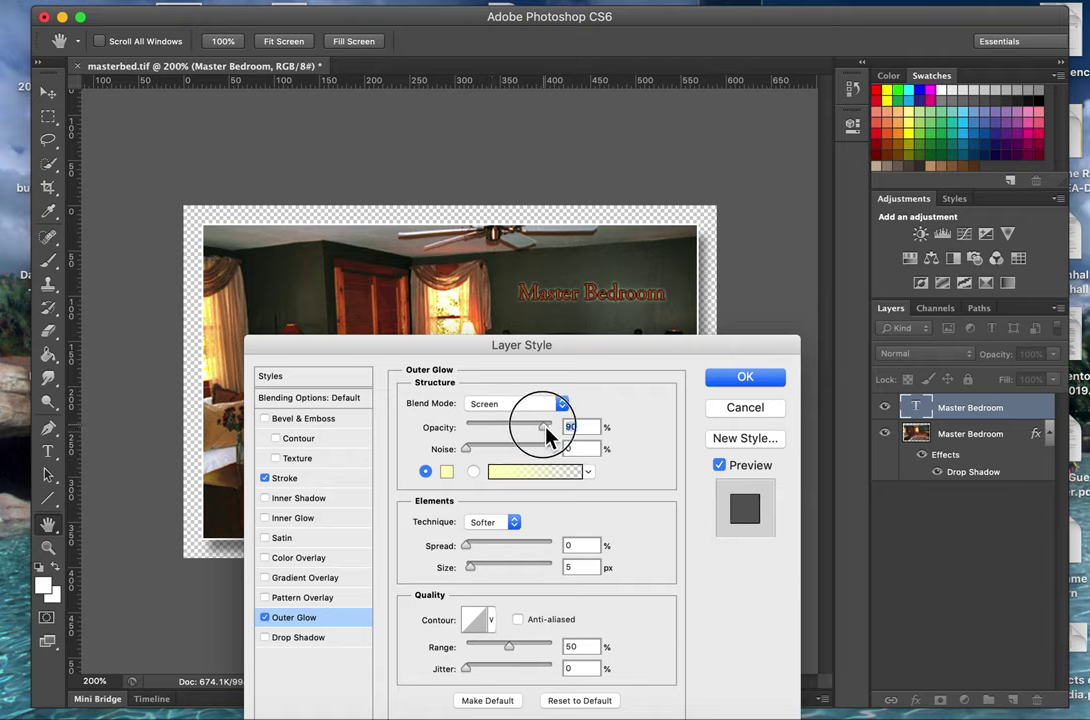
{"action": "left_click_drag", "start_coordinate": [546, 431], "coordinate": [527, 429]}
{"action": "mouse_move", "coordinate": [468, 452]}
{"action": "left_mouse_down"}
{"action": "mouse_move", "coordinate": [498, 455]}
{"action": "mouse_move", "coordinate": [473, 452]}
{"action": "left_mouse_up"}
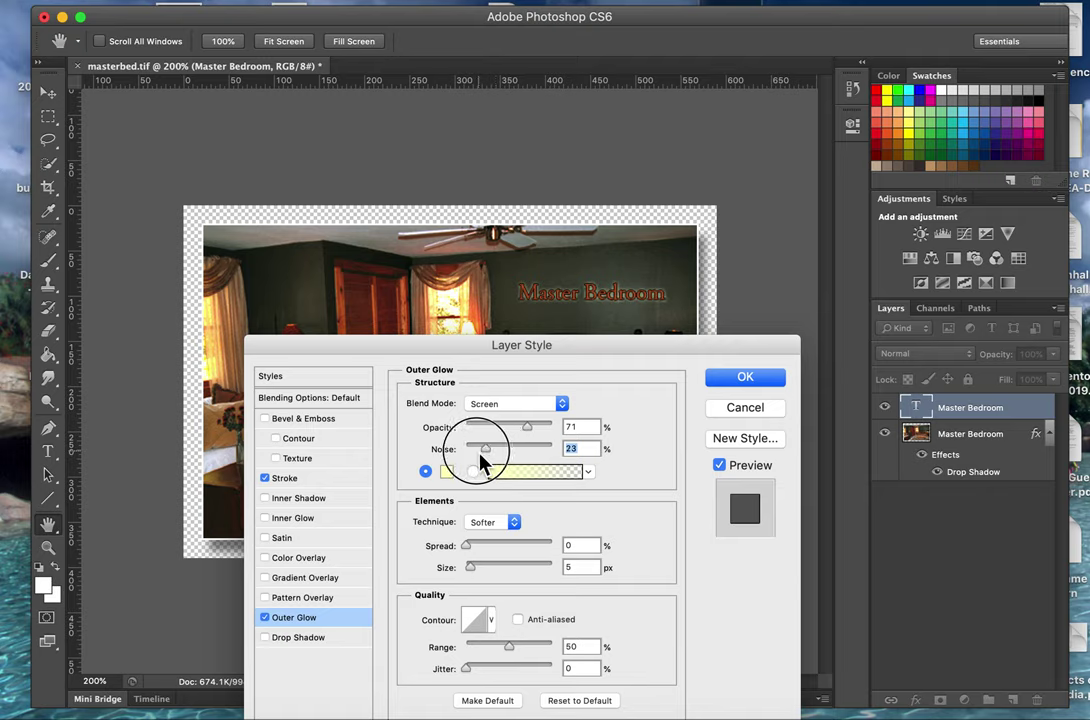
{"action": "left_click_drag", "start_coordinate": [467, 546], "coordinate": [487, 558]}
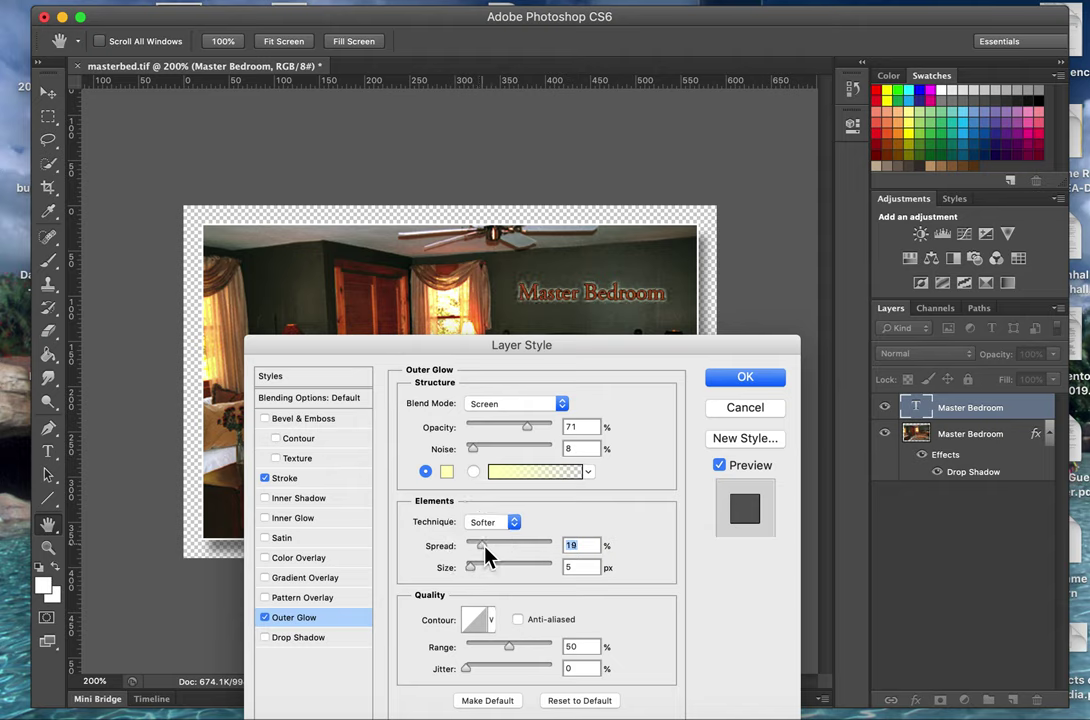
{"action": "mouse_move", "coordinate": [487, 558]}
{"action": "left_mouse_down"}
{"action": "mouse_move", "coordinate": [516, 556]}
{"action": "mouse_move", "coordinate": [487, 567]}
{"action": "left_mouse_up"}
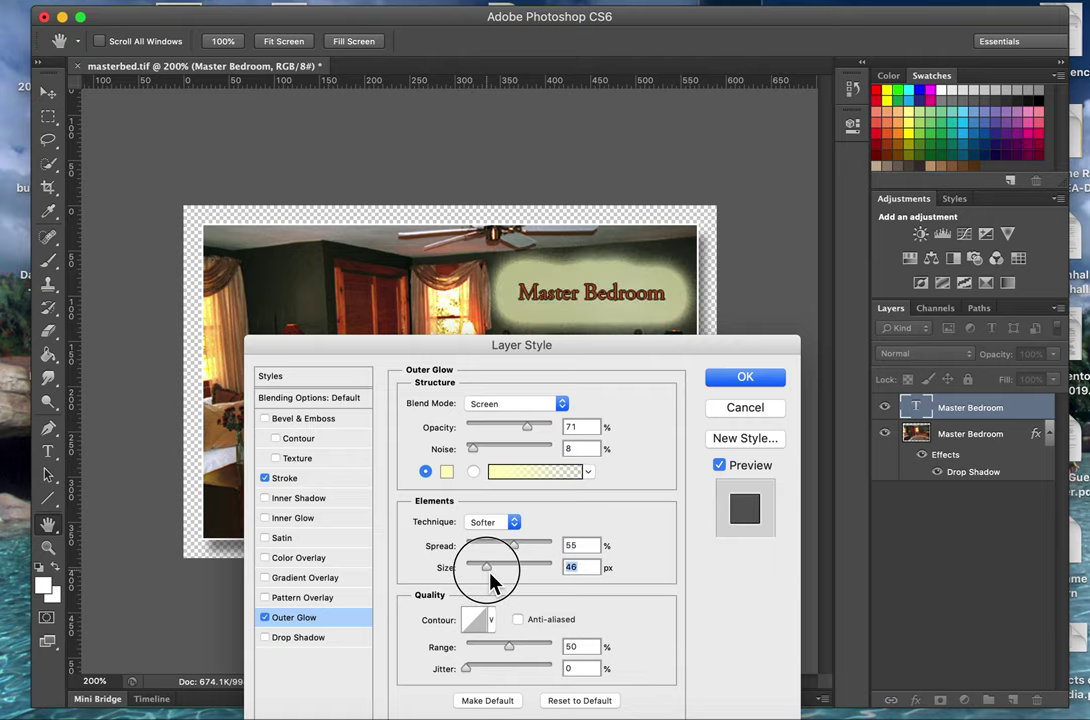
{"action": "left_click_drag", "start_coordinate": [516, 557], "coordinate": [481, 558]}
{"action": "left_click_drag", "start_coordinate": [530, 438], "coordinate": [501, 430]}
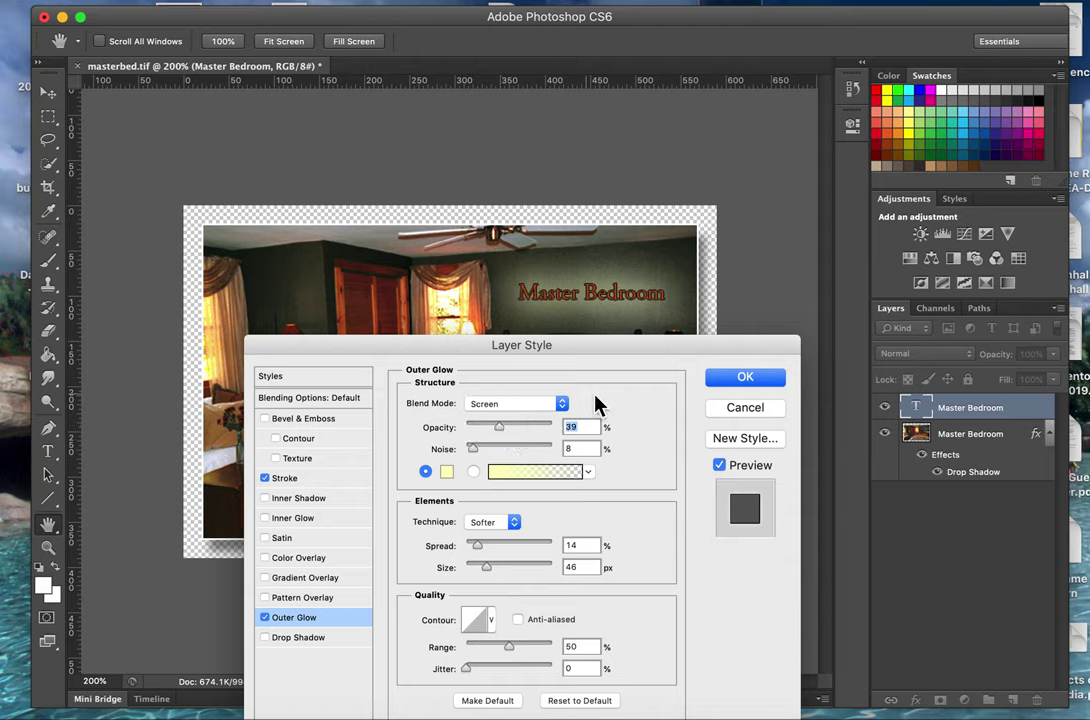
{"action": "left_click_drag", "start_coordinate": [476, 449], "coordinate": [466, 451]}
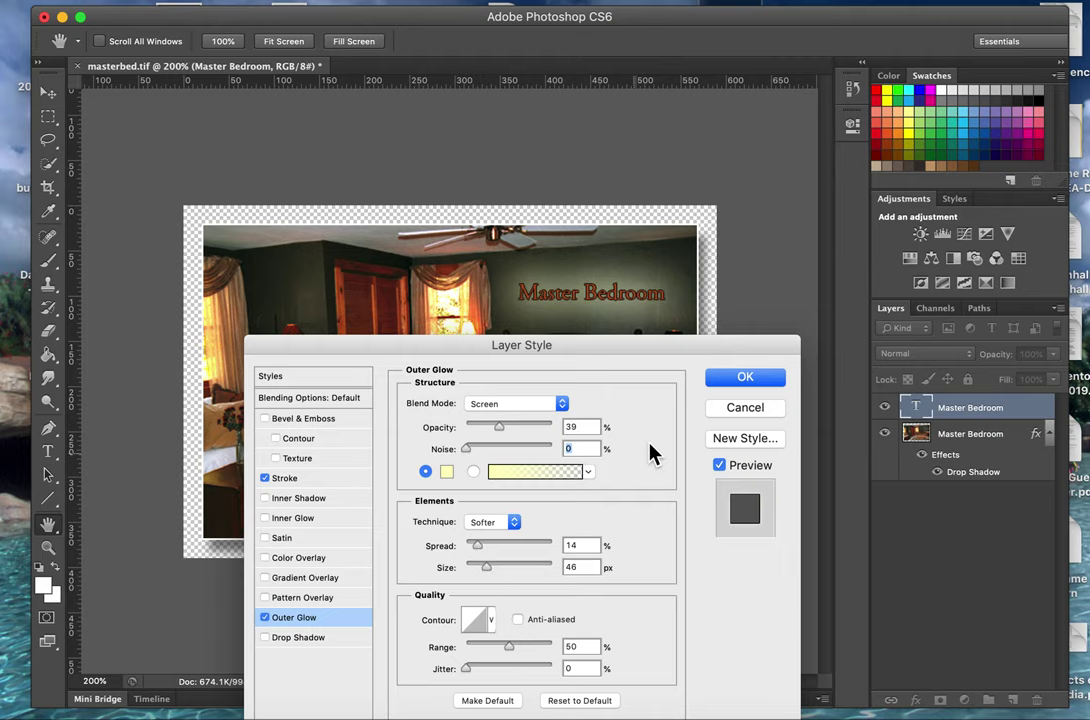
{"action": "left_click", "coordinate": [745, 377]}
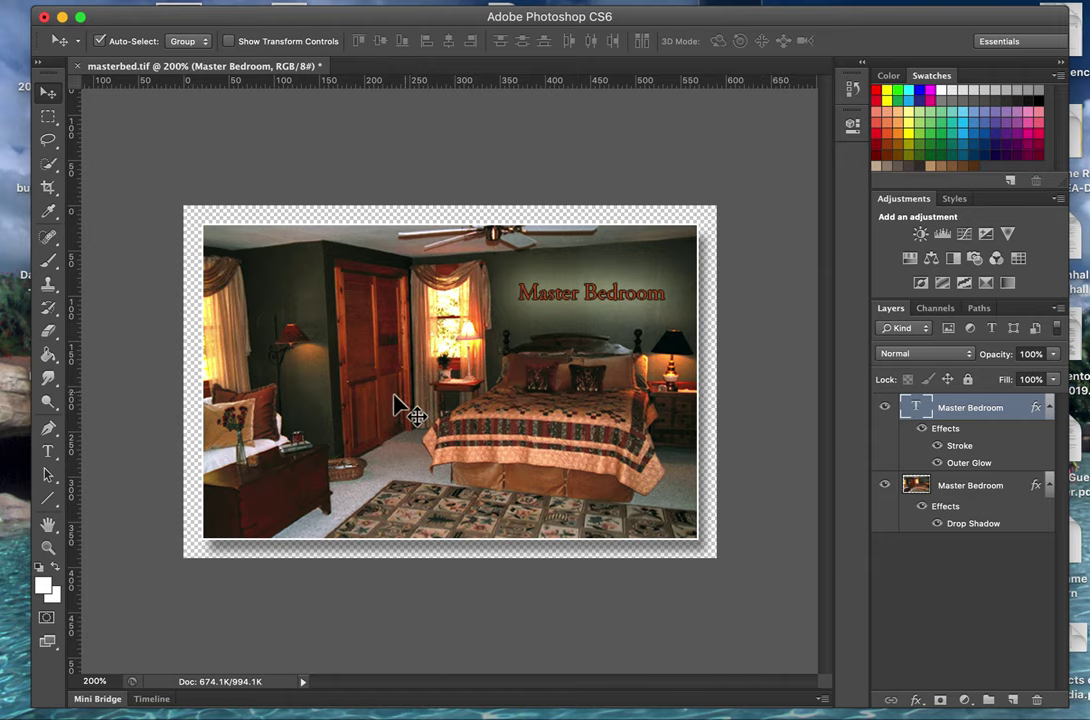
- Save the image as masterbed.psd in Photoshop format in the Unit 7-Graphic Design folder
{"action": "left_click", "coordinate": [86, 2]}
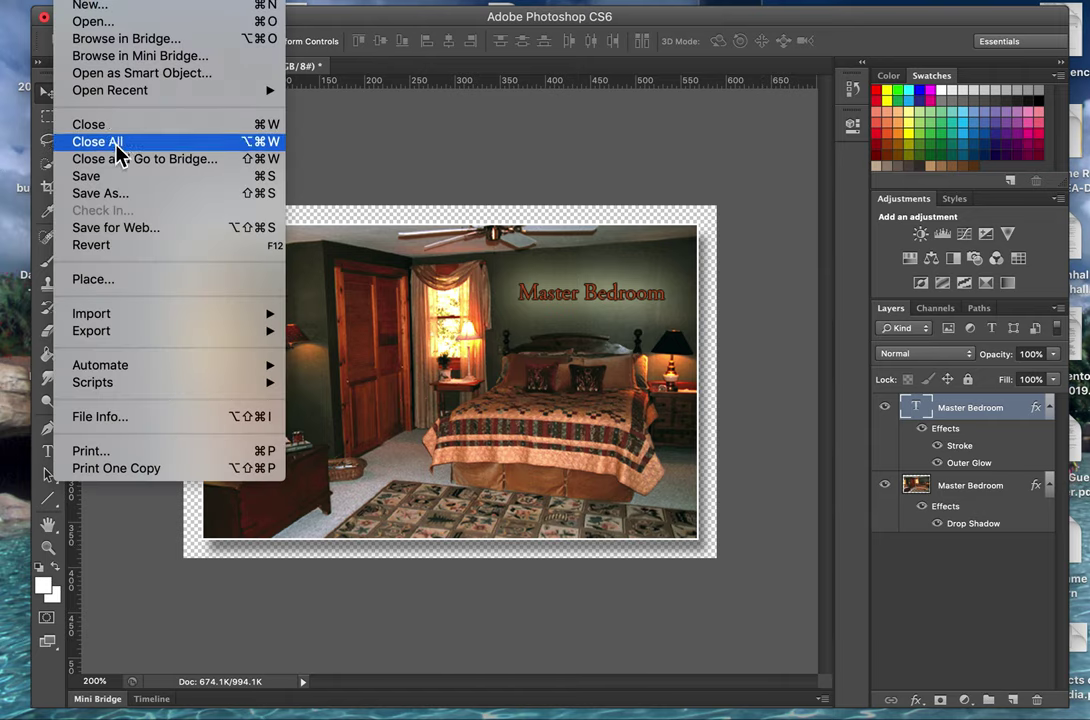
{"action": "left_click", "coordinate": [111, 195]}
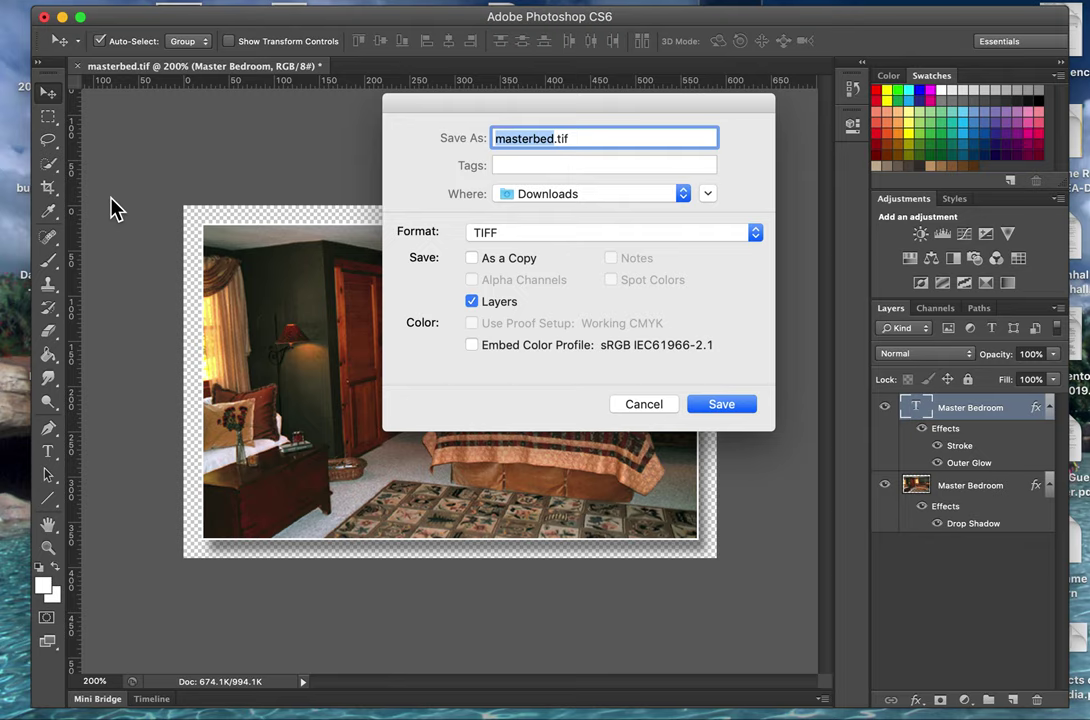
{"action": "left_click", "coordinate": [606, 233]}
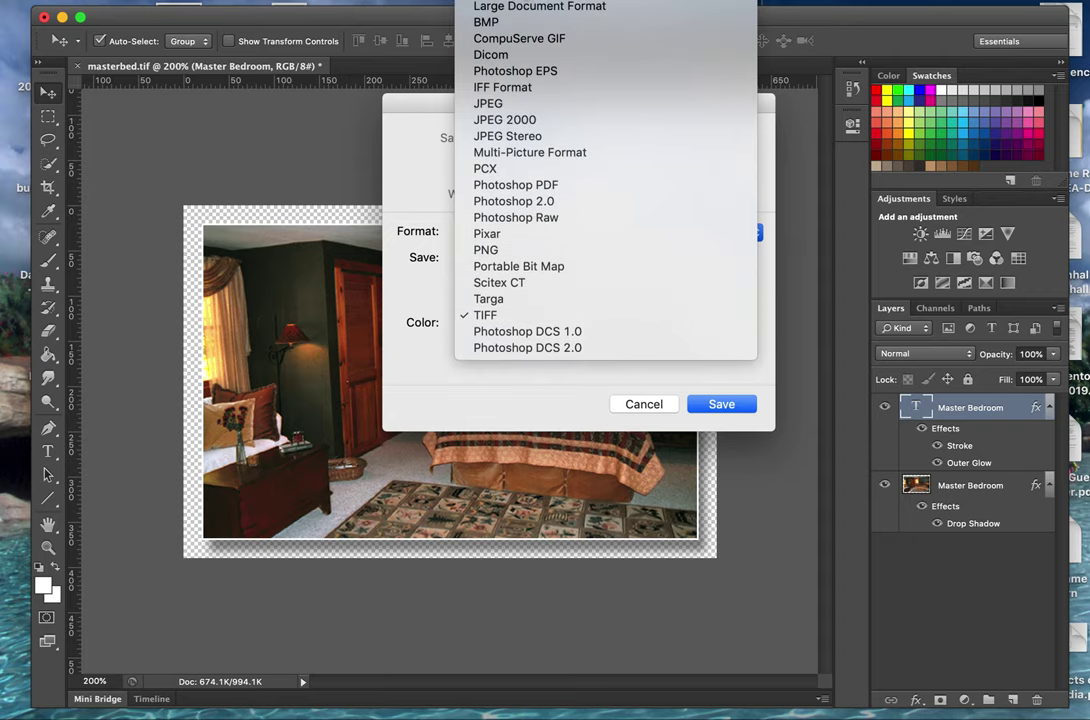
{"action": "left_click", "coordinate": [513, 5]}
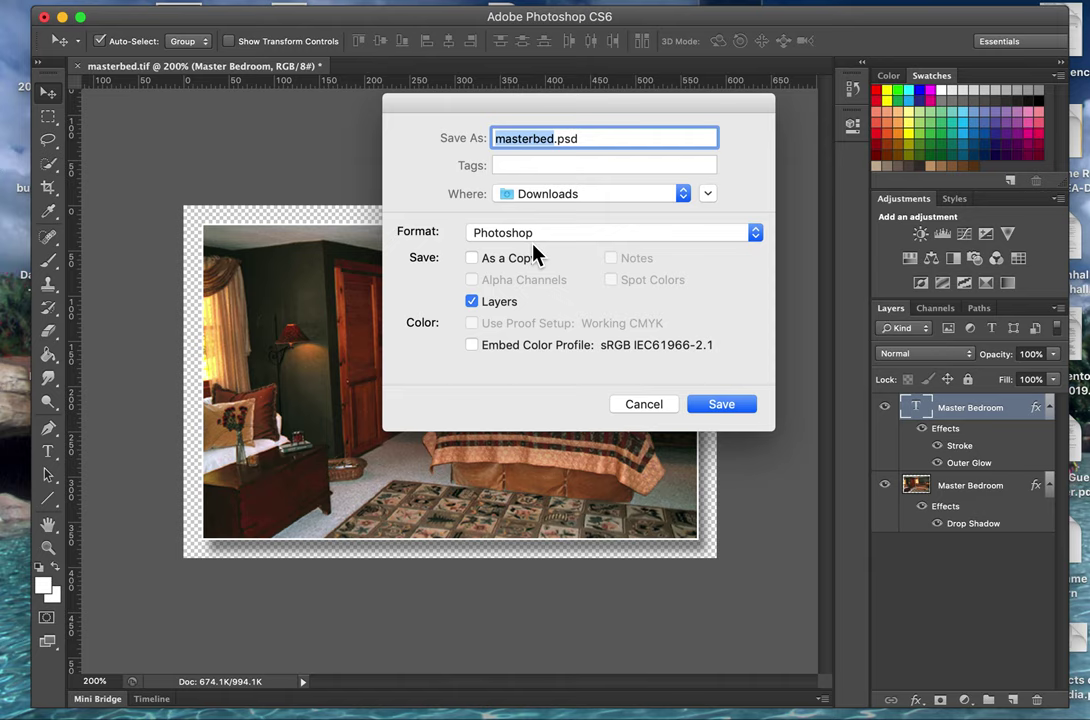
{"action": "left_click", "coordinate": [551, 199]}
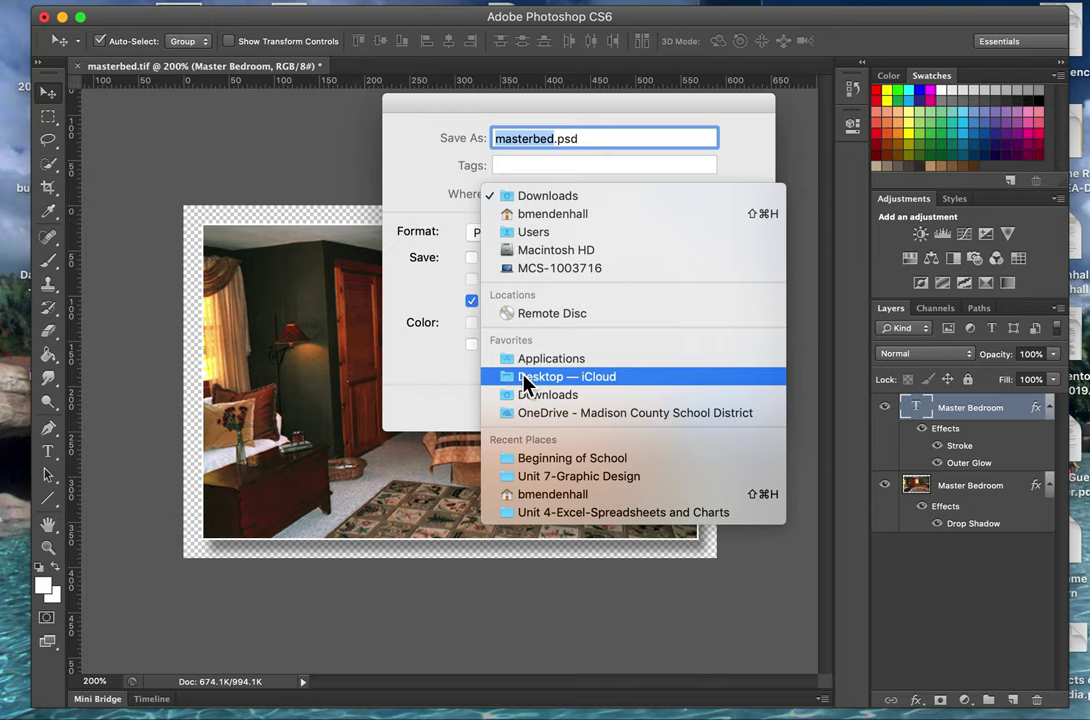
{"action": "left_click", "coordinate": [512, 478]}
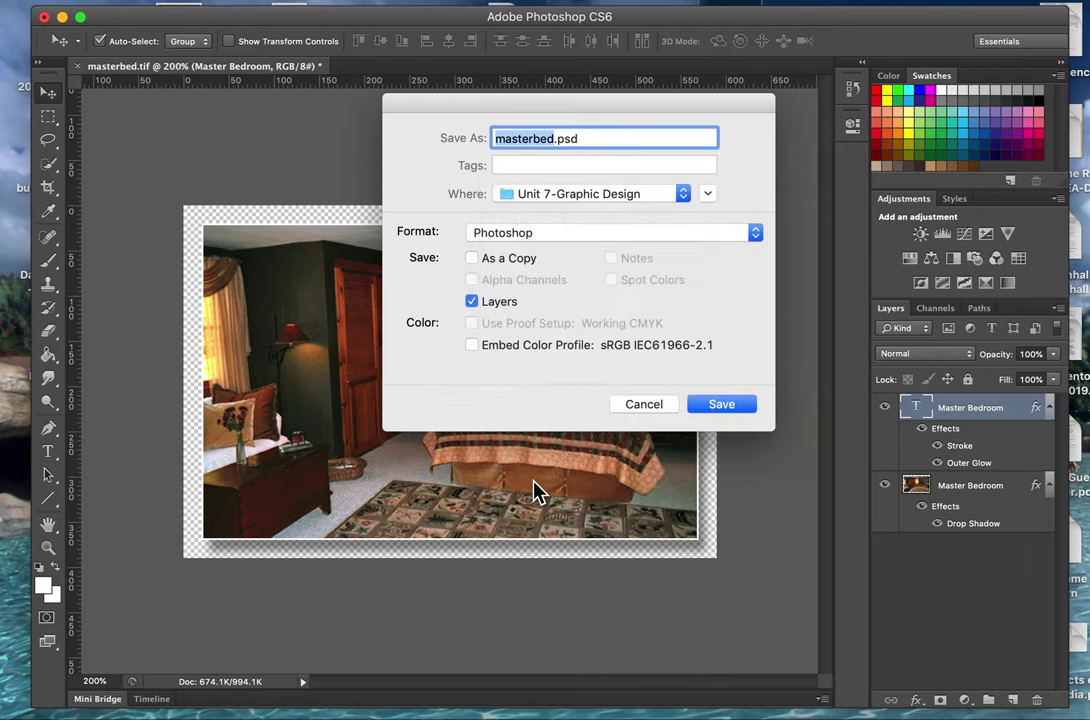
{"action": "left_click", "coordinate": [721, 405]}
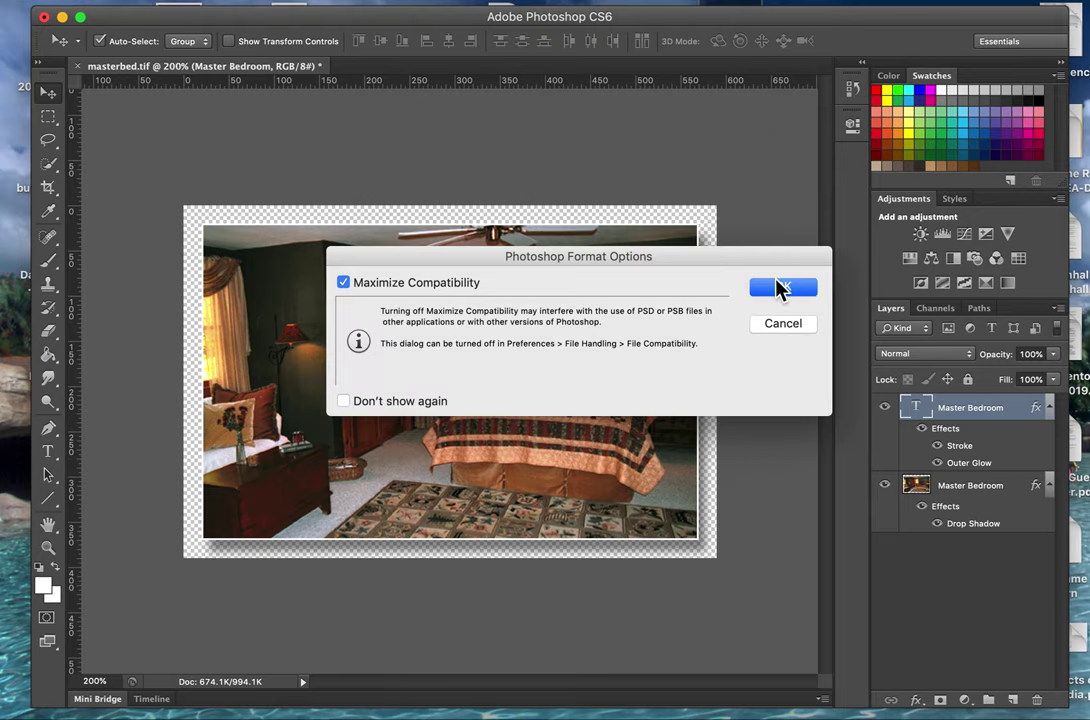
{"action": "left_click", "coordinate": [781, 288]}
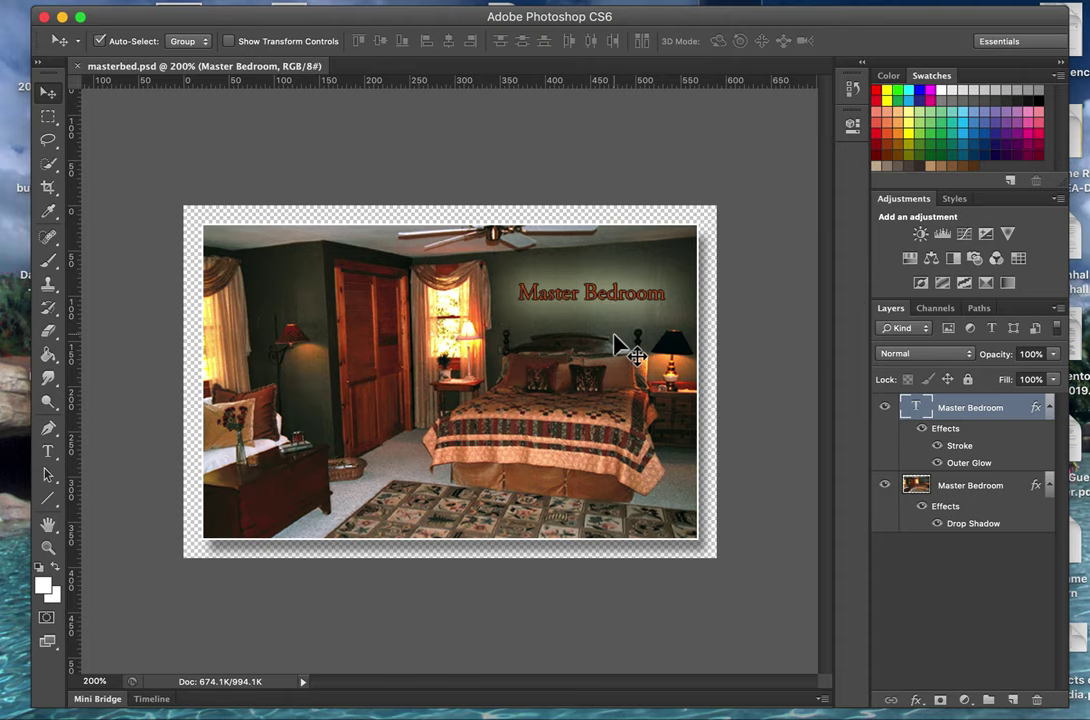
- Screenshot the canvas and Layers panel, then return to Safari's Canvas assignment page
{"action": "key", "text": "super+shift+4"}
{"action": "left_click_drag", "start_coordinate": [147, 173], "coordinate": [1061, 614]}
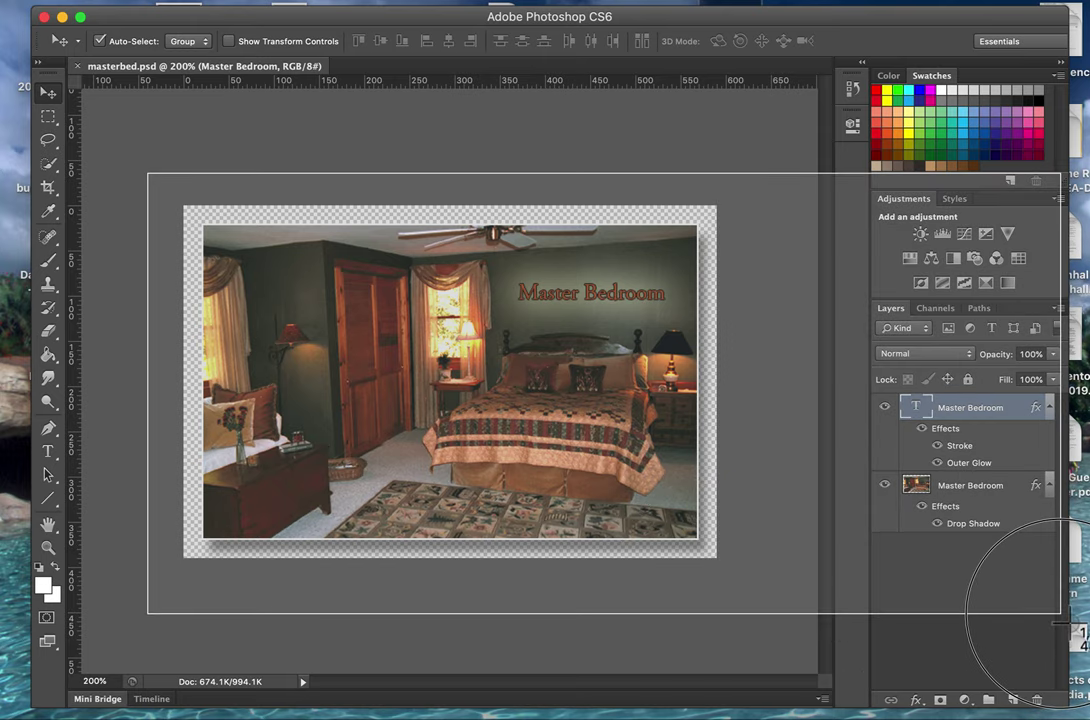
{"action": "left_click_drag", "start_coordinate": [1061, 614], "coordinate": [1062, 620]}
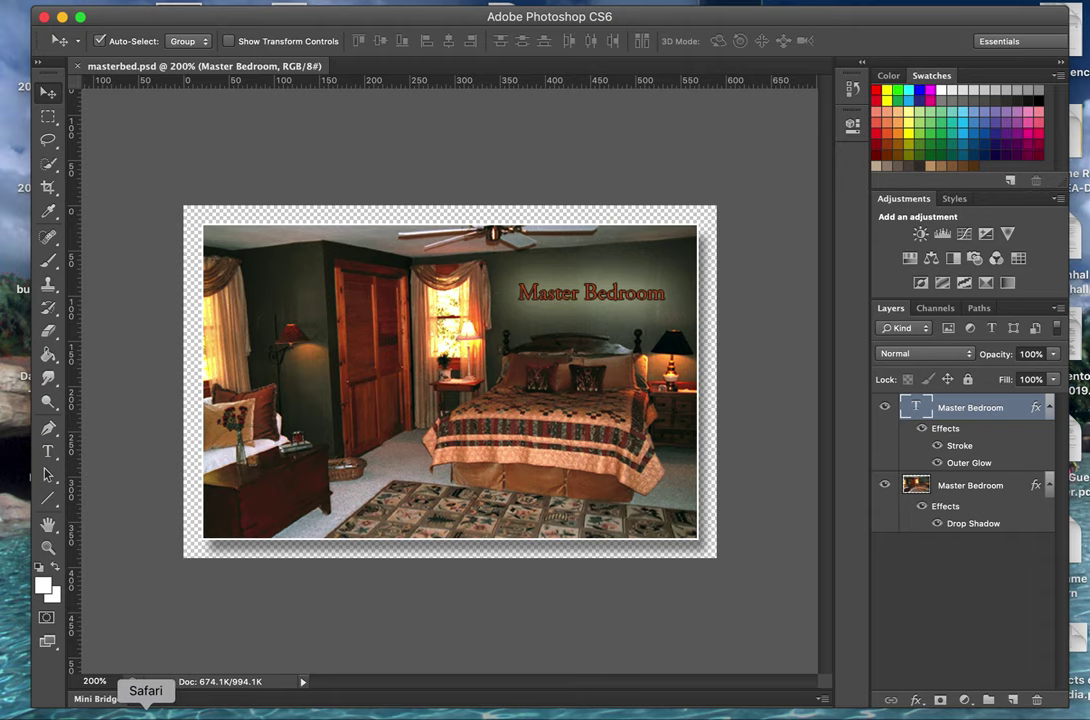
{"action": "left_click", "coordinate": [145, 708]}
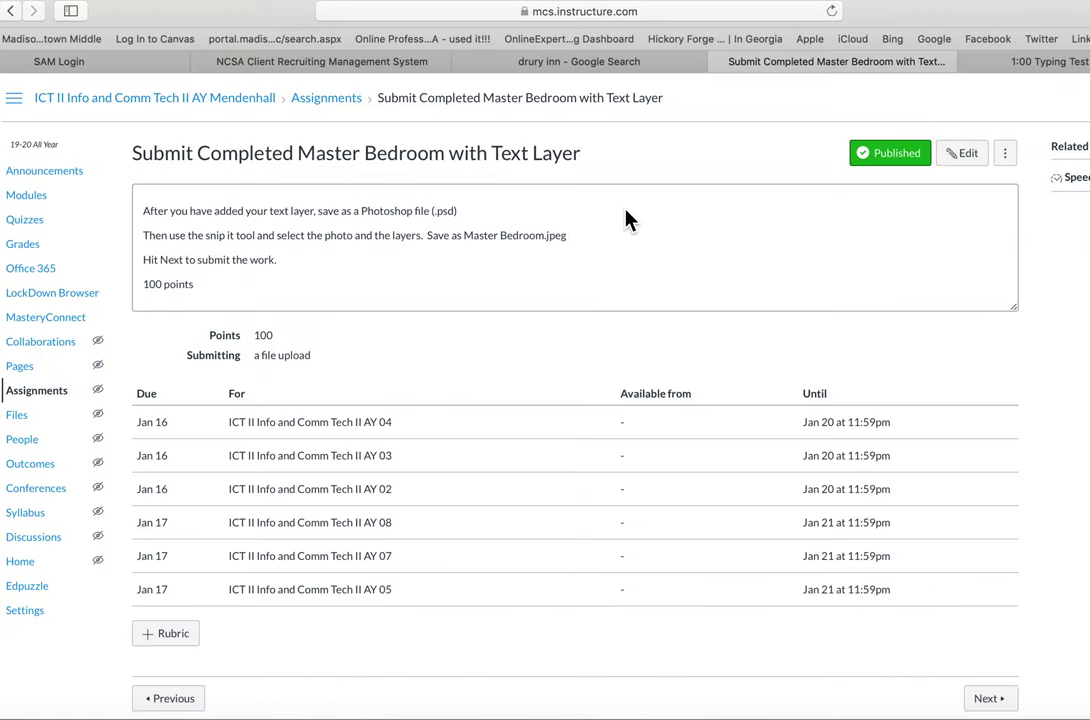
- Edit the Master Bedroom assignment, show the Files sidebar, and place the cursor after '100 points'
{"action": "left_click", "coordinate": [980, 160]}
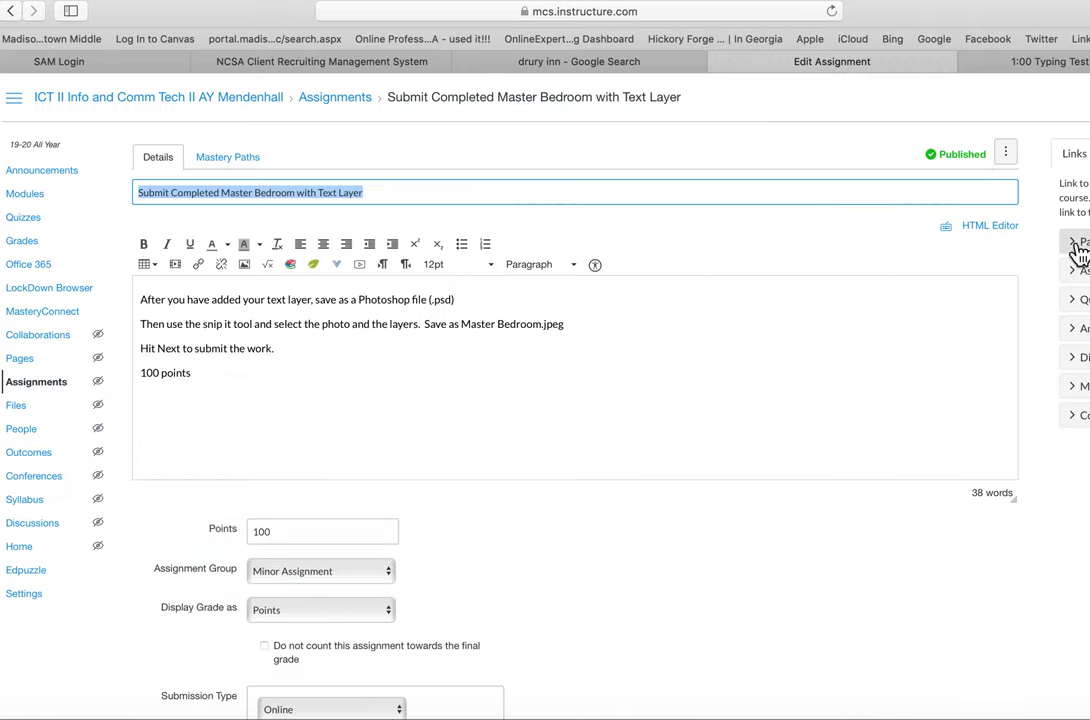
{"action": "left_click", "coordinate": [1078, 245]}
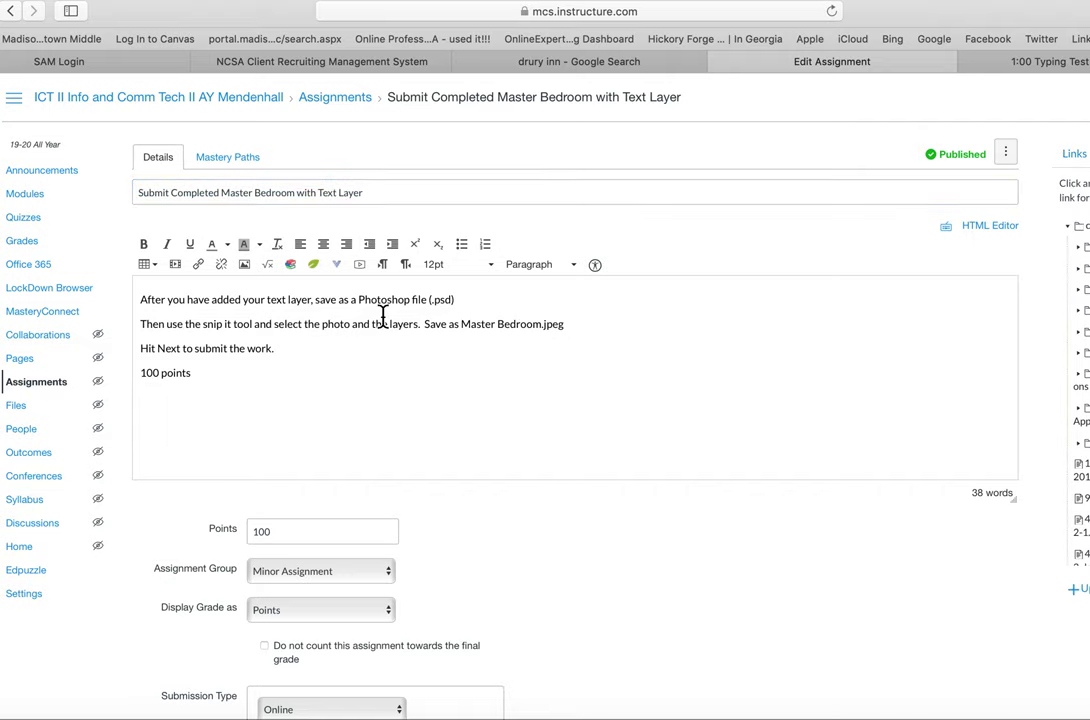
{"action": "left_click", "coordinate": [167, 409]}
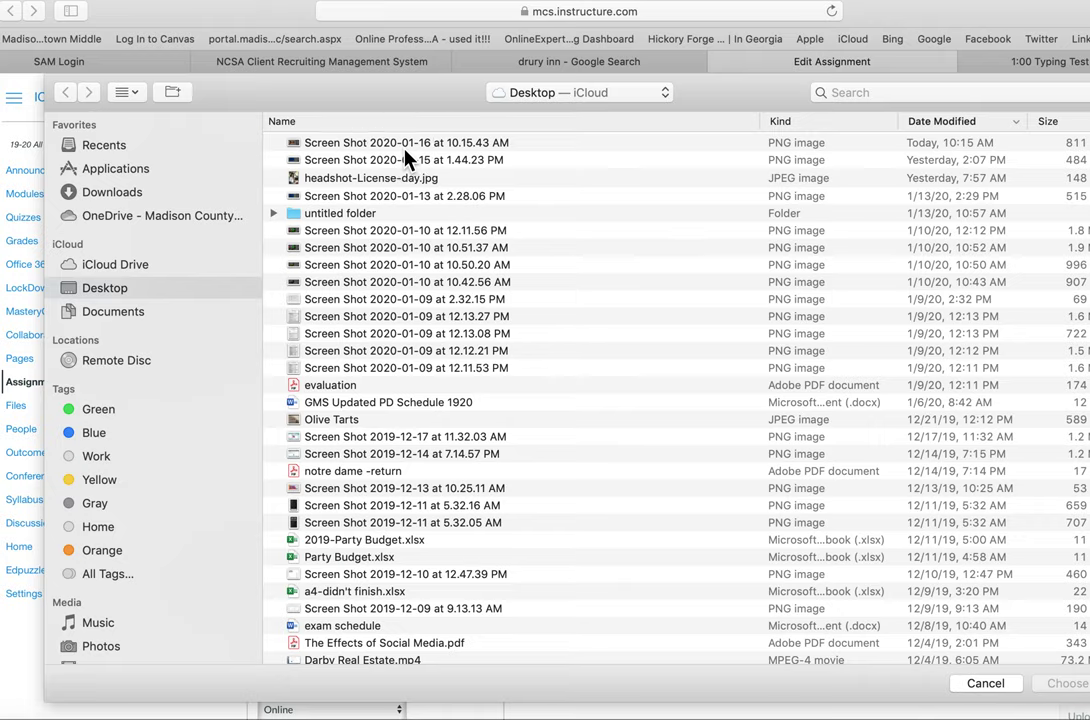
- Upload the newest screenshot, Screen Shot 2020-01-16 at 10.15.43 AM.png, and link it below 100 points
{"action": "key", "text": "Escape"}
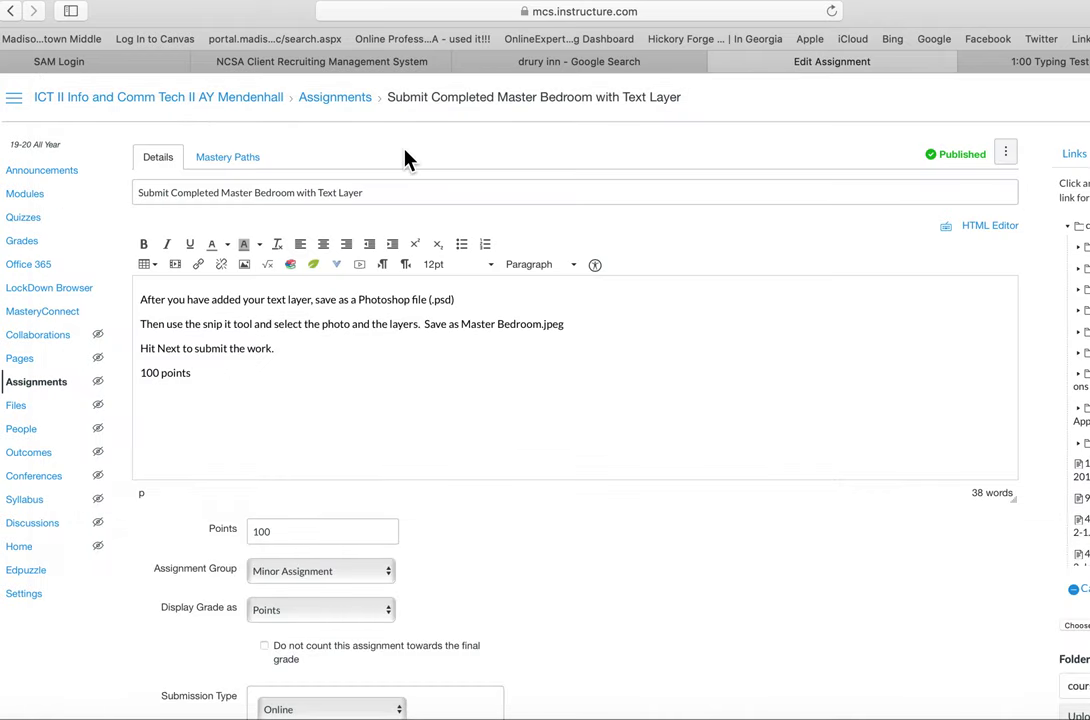
{"action": "left_click", "coordinate": [1076, 625]}
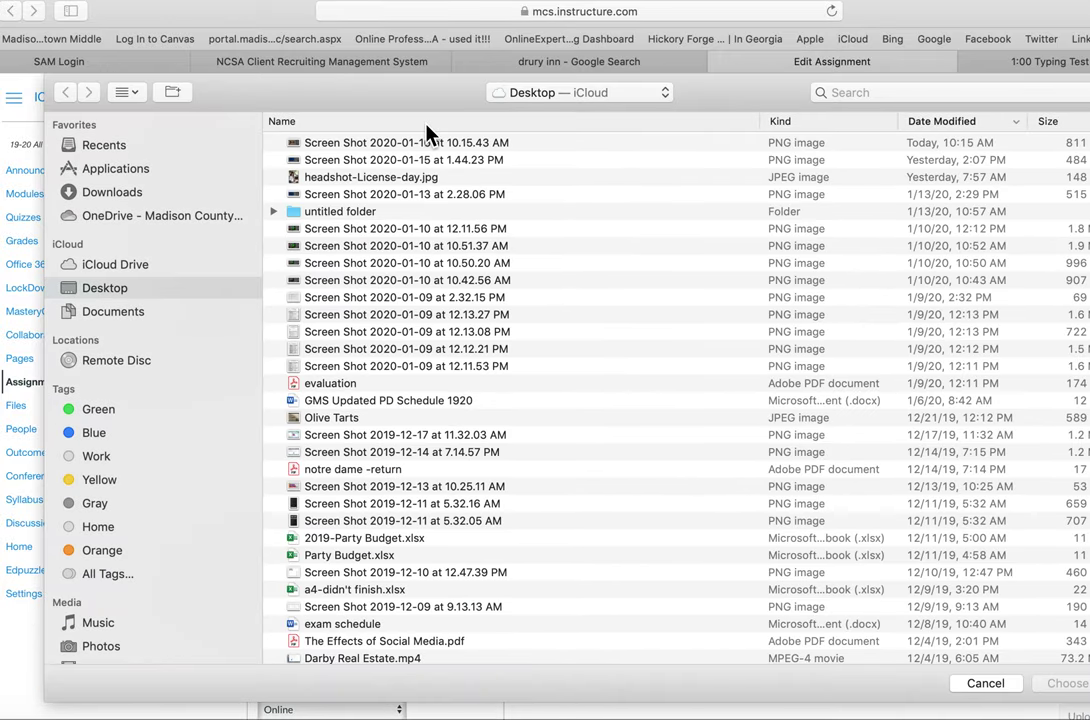
{"action": "left_click", "coordinate": [955, 124]}
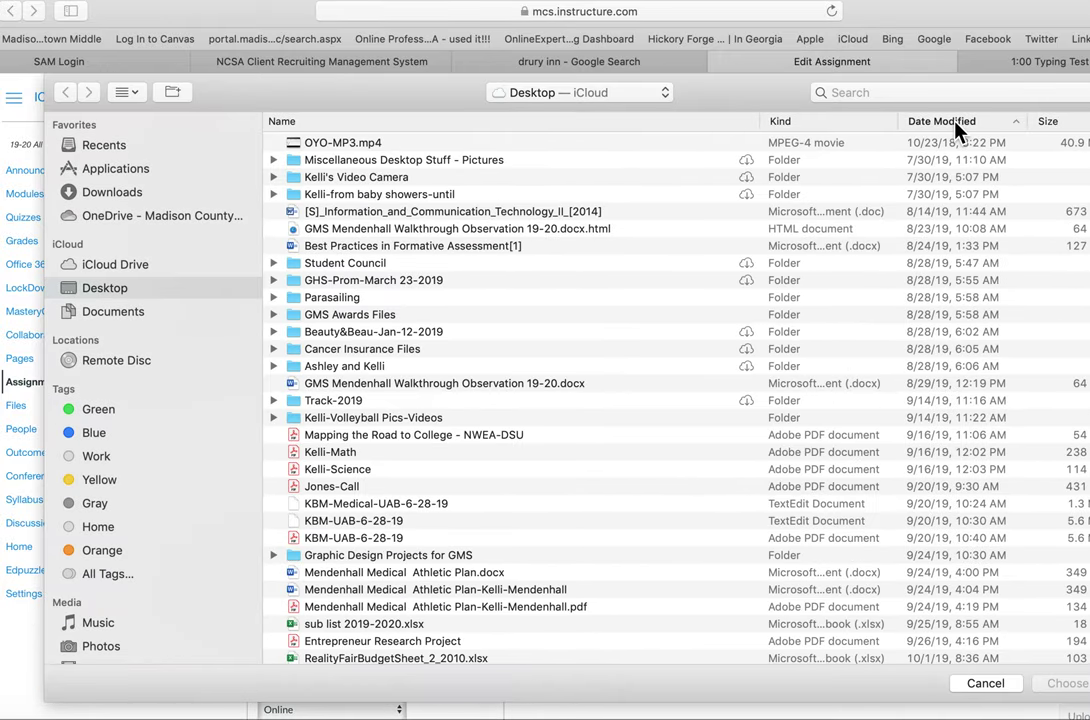
{"action": "left_click", "coordinate": [955, 124]}
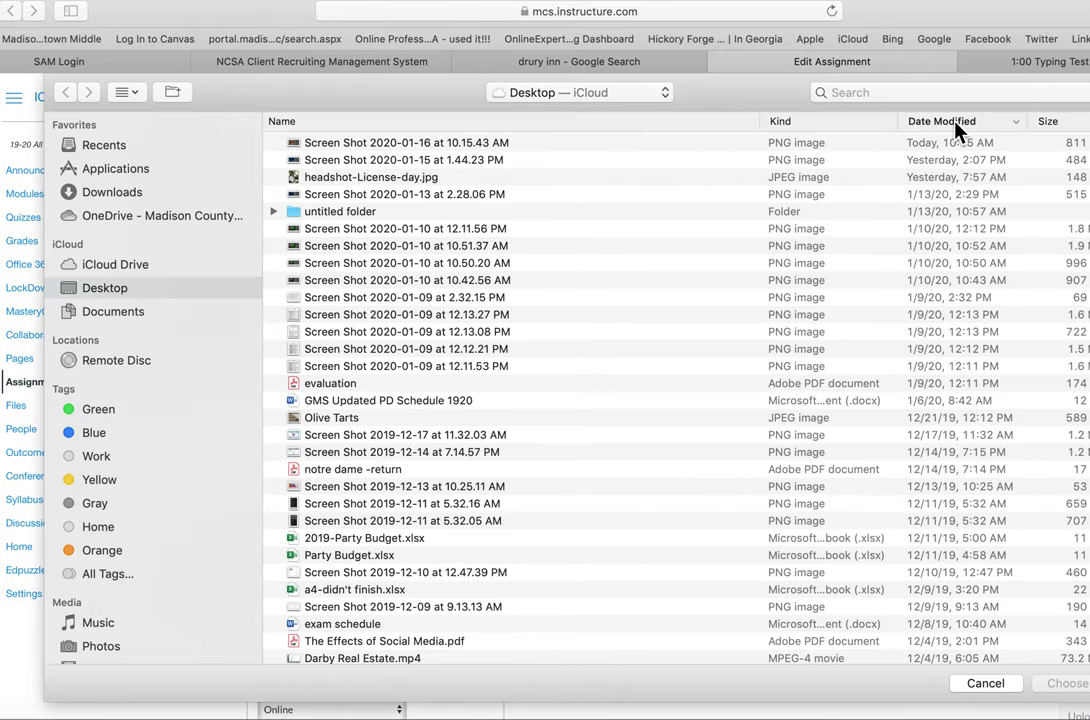
{"action": "double_click", "coordinate": [376, 145]}
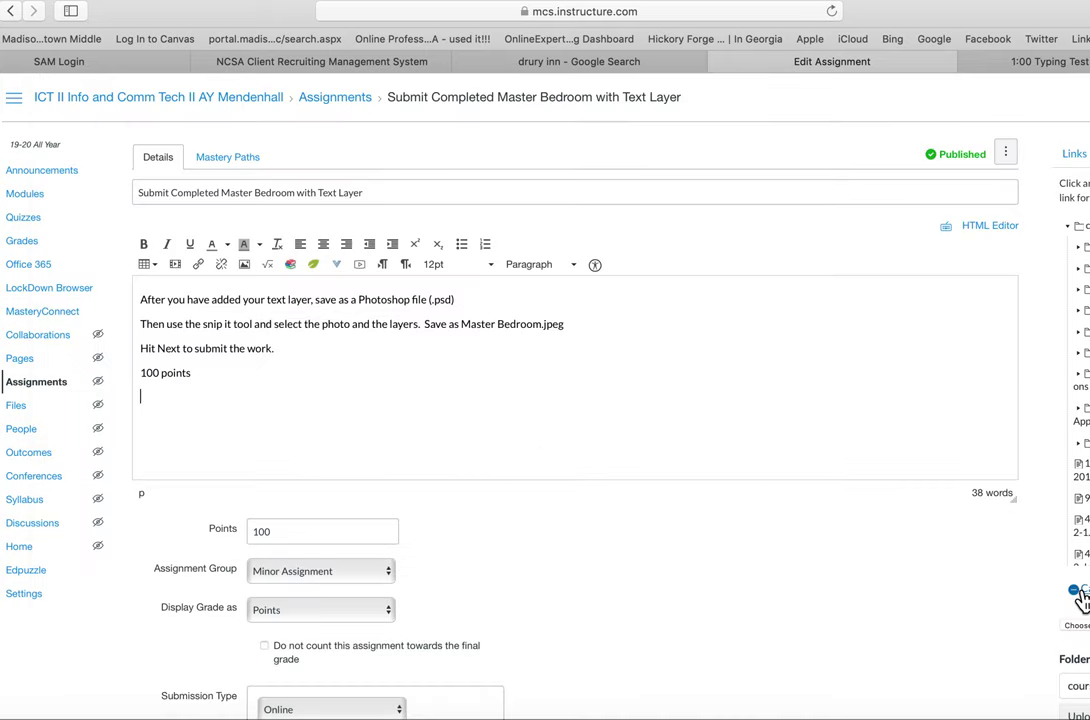
{"action": "scroll", "coordinate": [1080, 640], "scroll_direction": "down", "scroll_amount": 2}
{"action": "scroll", "coordinate": [1080, 640], "scroll_direction": "down", "scroll_amount": 1}
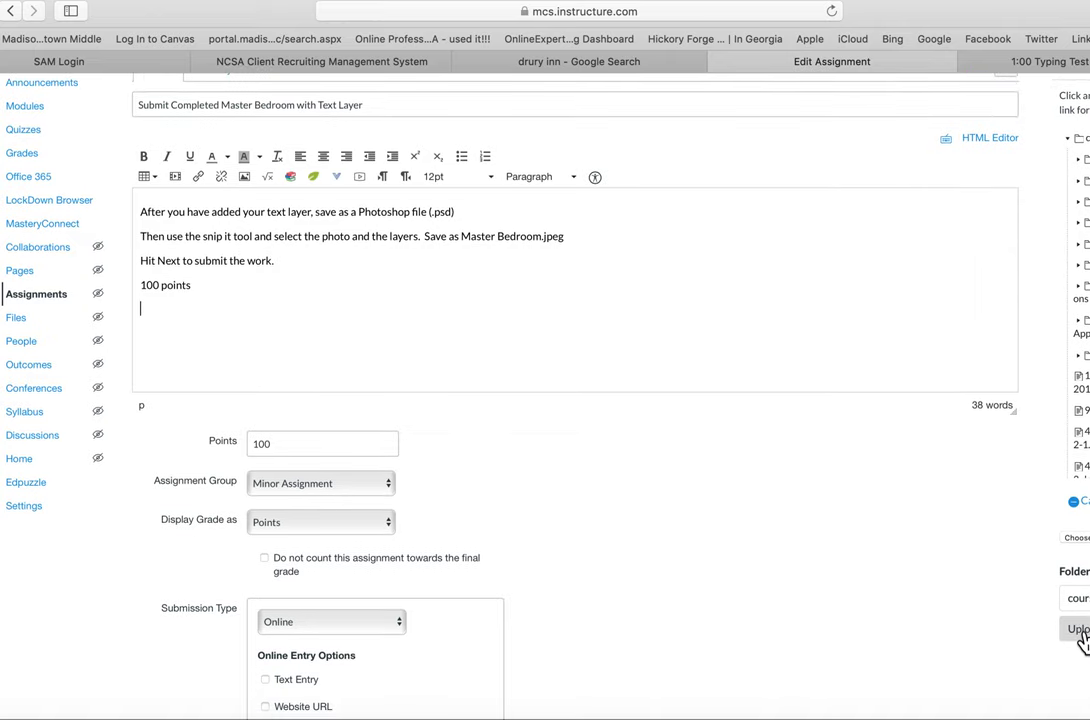
{"action": "left_click", "coordinate": [1079, 632]}
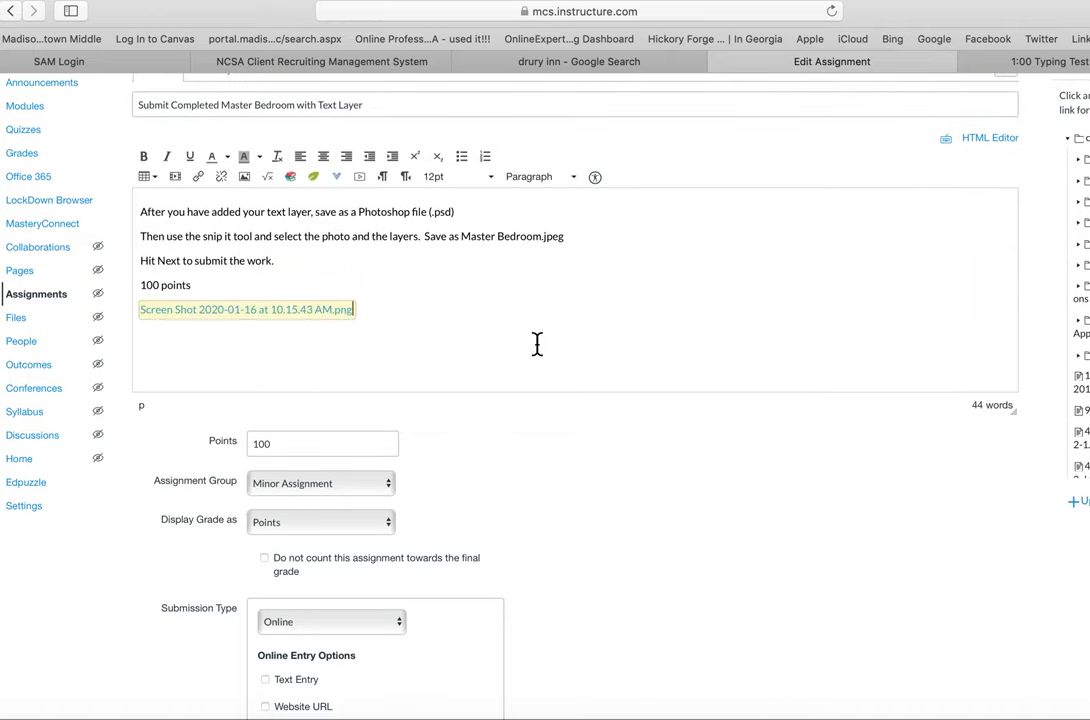
{"action": "scroll", "coordinate": [535, 345], "scroll_direction": "up", "scroll_amount": 3}
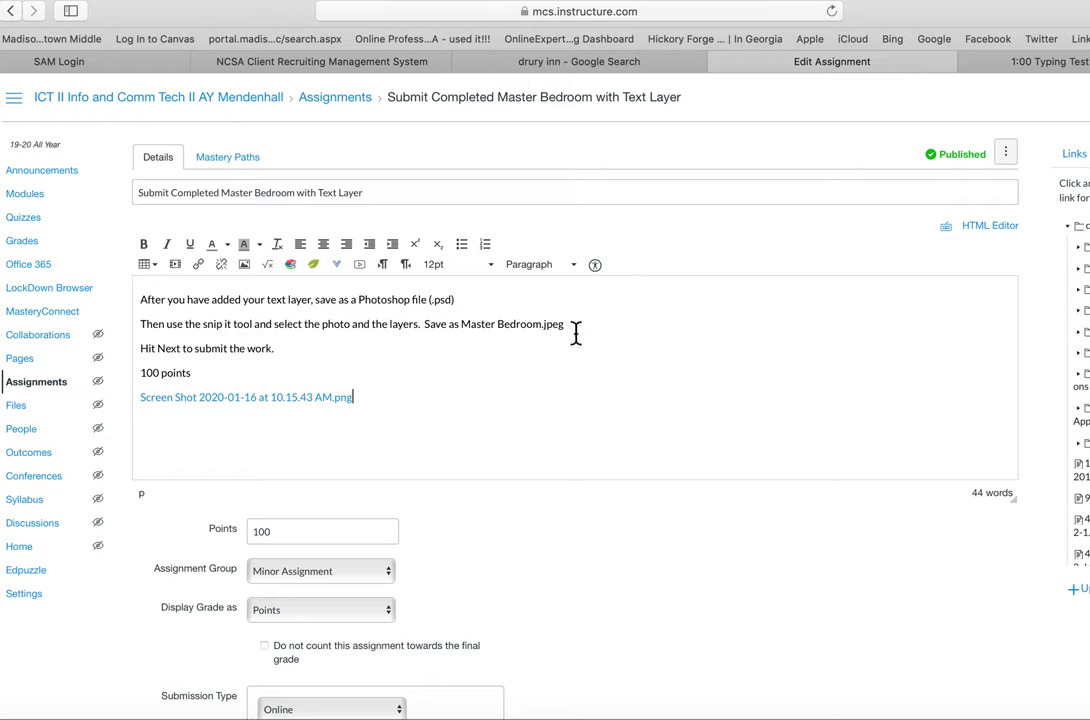
- Make the words 'snip it tool' bold in the assignment description
{"action": "left_click_drag", "start_coordinate": [202, 326], "coordinate": [251, 326]}
{"action": "left_click", "coordinate": [143, 245]}
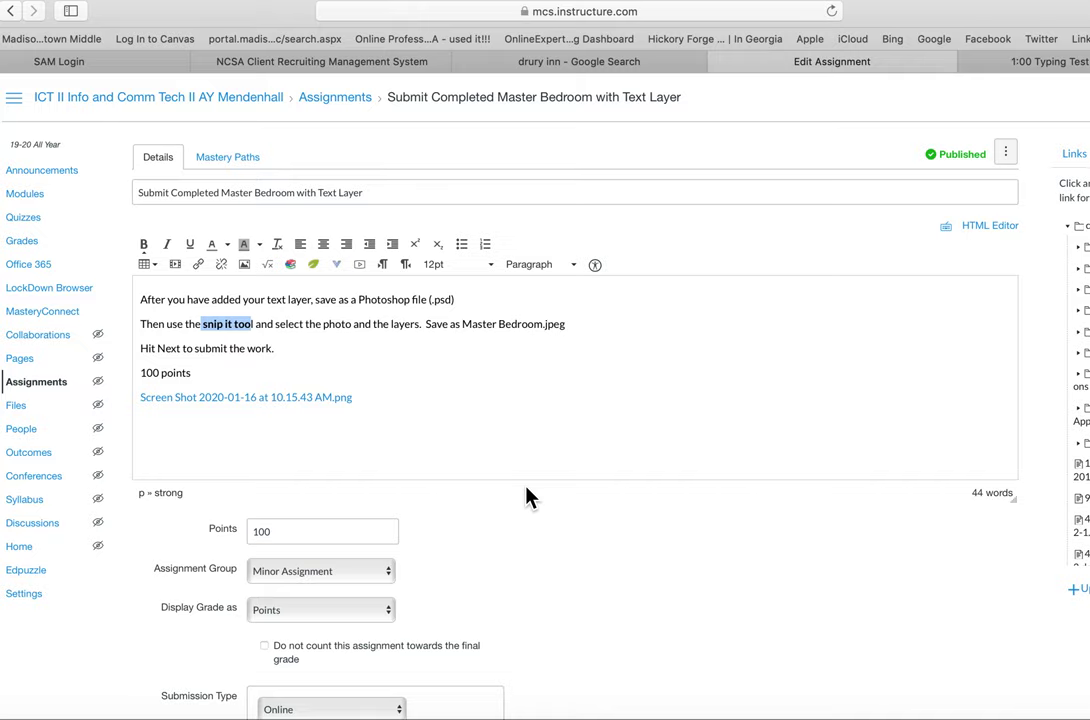
{"action": "scroll", "coordinate": [396, 413], "scroll_direction": "down", "scroll_amount": 1}
{"action": "scroll", "coordinate": [396, 413], "scroll_direction": "down", "scroll_amount": 10}
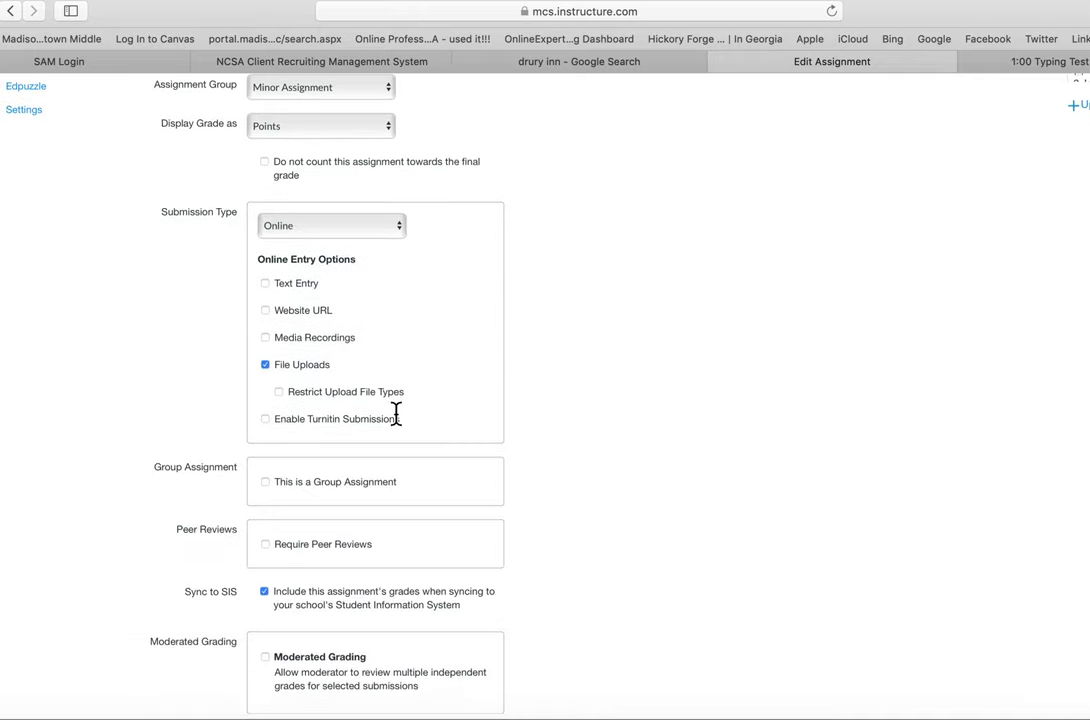
{"action": "scroll", "coordinate": [396, 418], "scroll_direction": "up", "scroll_amount": 10}
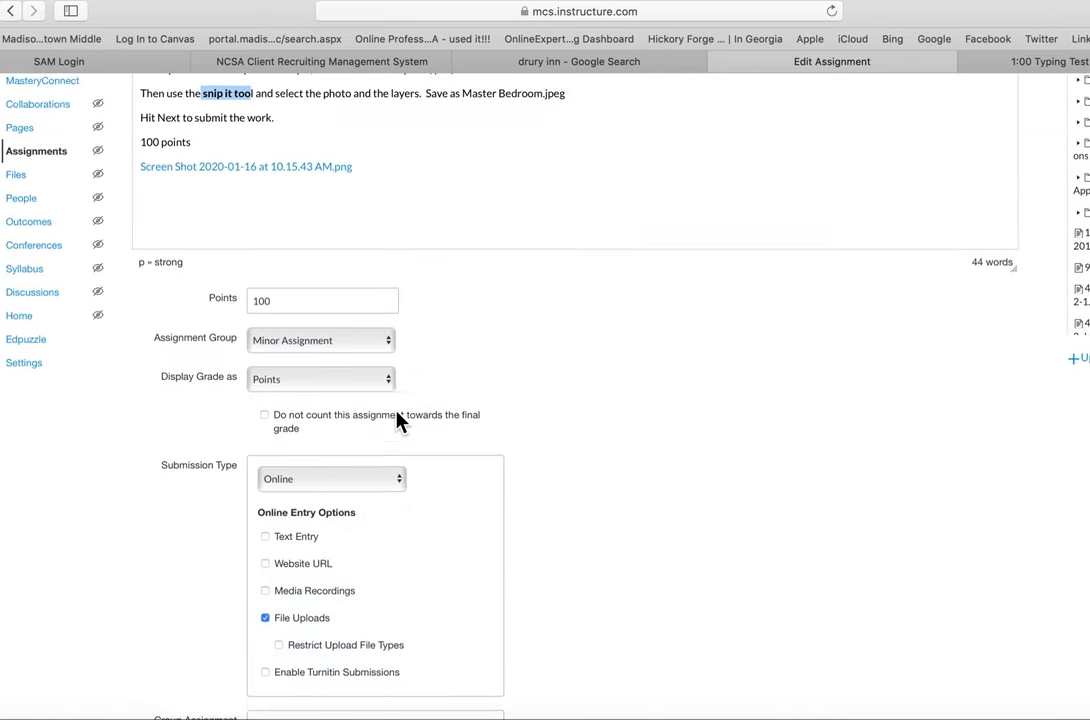
- Replace 'Hit Next to submit the work.' with 'Submit here' and save the assignment
{"action": "left_click", "coordinate": [270, 355]}
{"action": "left_click_drag", "start_coordinate": [270, 355], "coordinate": [122, 349]}
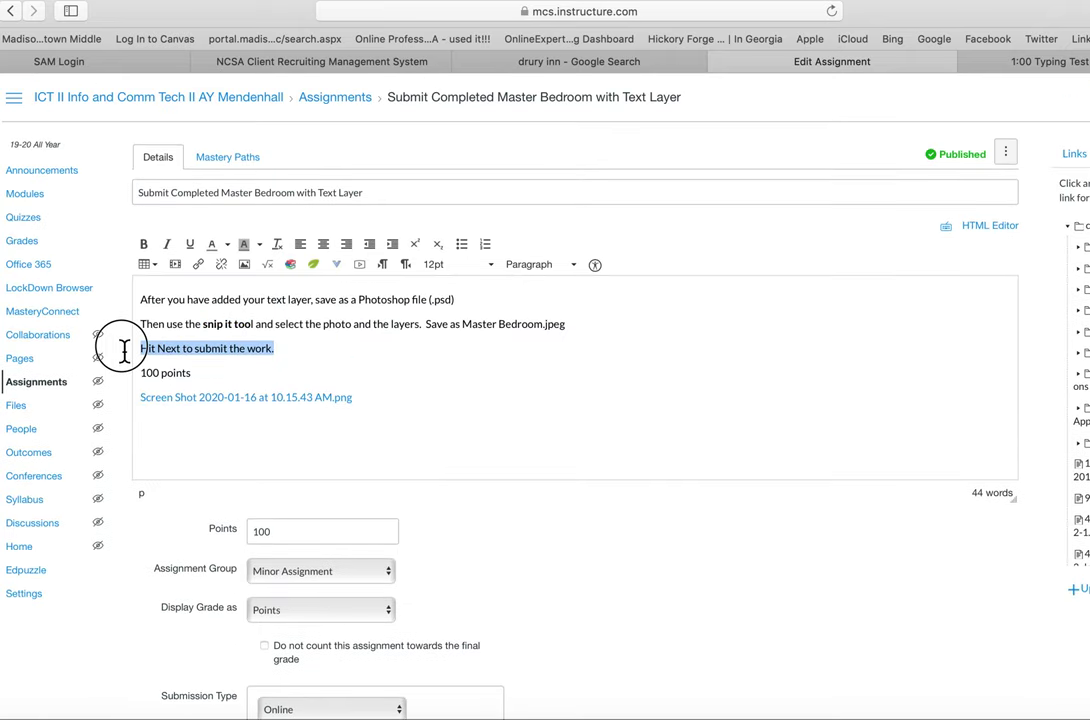
{"action": "key", "text": "BackSpace"}
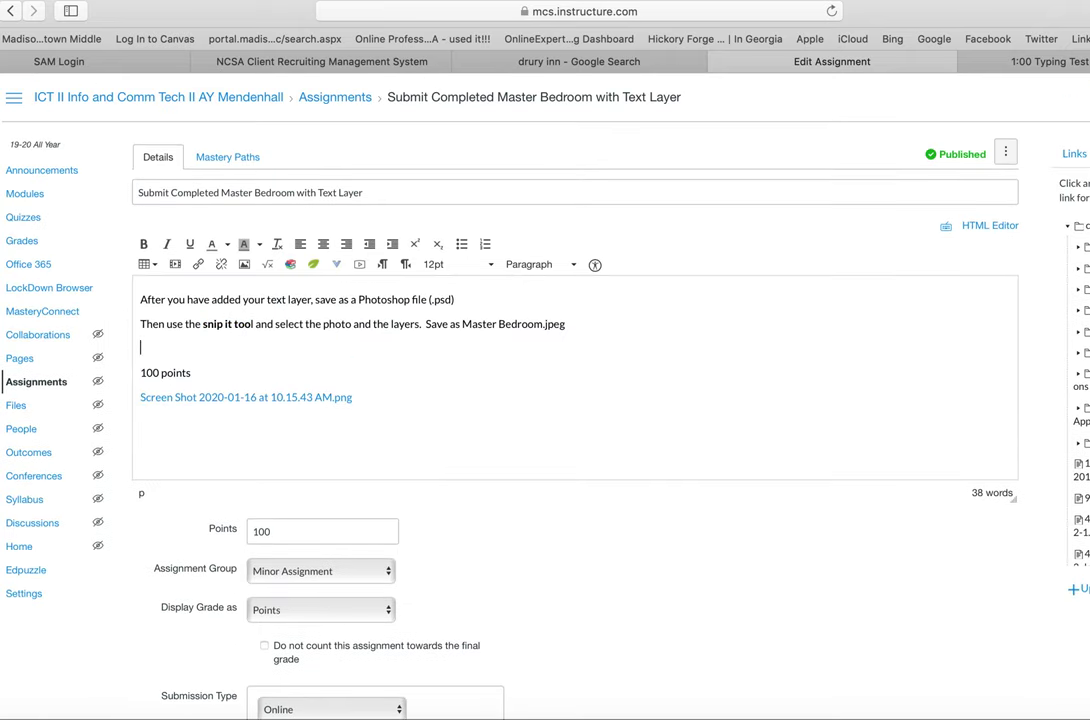
{"action": "type", "text": "Submit "}
{"action": "type", "text": "here"}
{"action": "scroll", "coordinate": [545, 400], "scroll_direction": "down", "scroll_amount": 3}
{"action": "scroll", "coordinate": [545, 400], "scroll_direction": "down", "scroll_amount": 10}
{"action": "scroll", "coordinate": [545, 400], "scroll_direction": "down", "scroll_amount": 5}
{"action": "scroll", "coordinate": [545, 400], "scroll_direction": "down", "scroll_amount": 5}
{"action": "scroll", "coordinate": [545, 400], "scroll_direction": "down", "scroll_amount": 2}
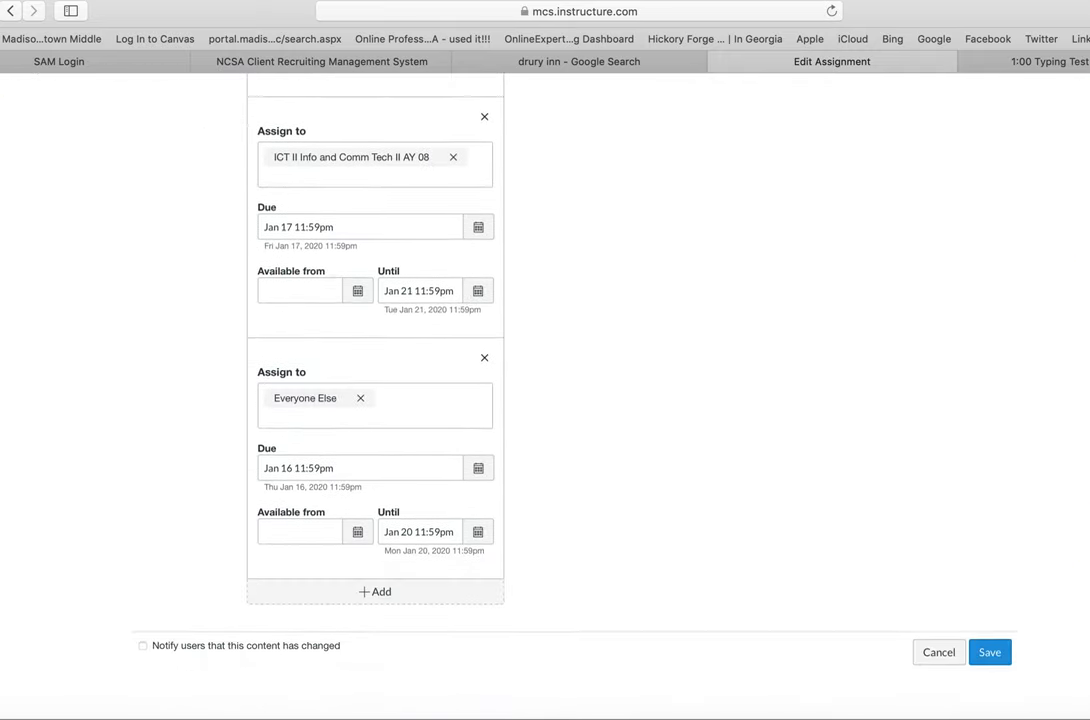
{"action": "left_click", "coordinate": [992, 671]}
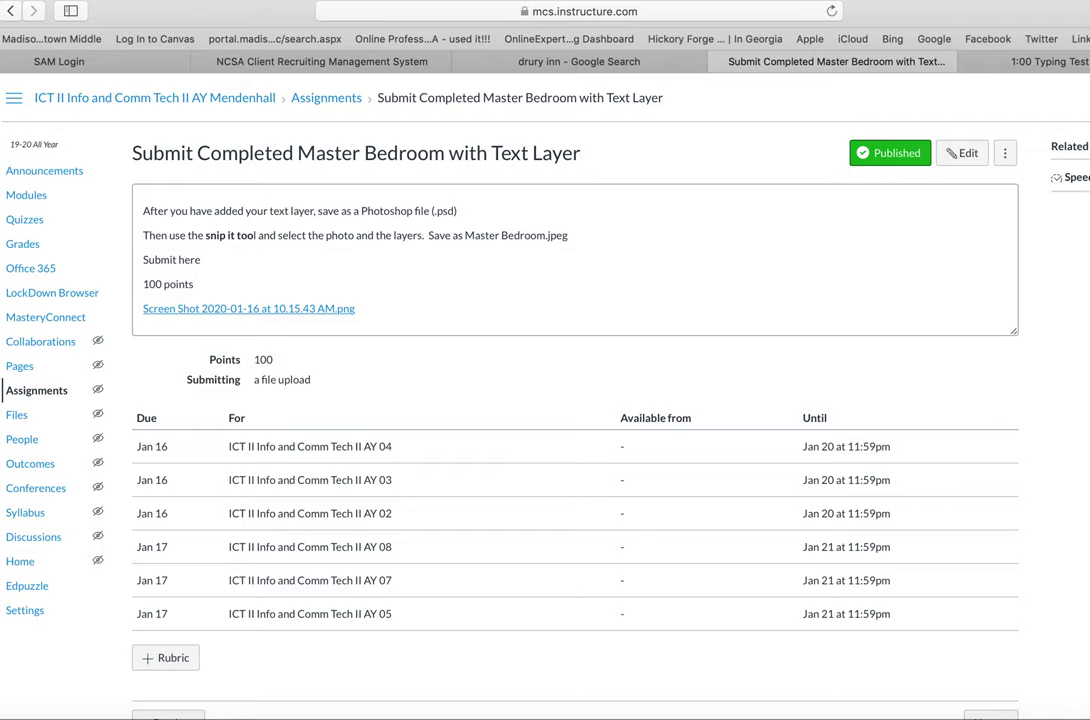
- Switch to QuickTime Player and bring up its File menu
{"action": "left_click", "coordinate": [978, 714]}
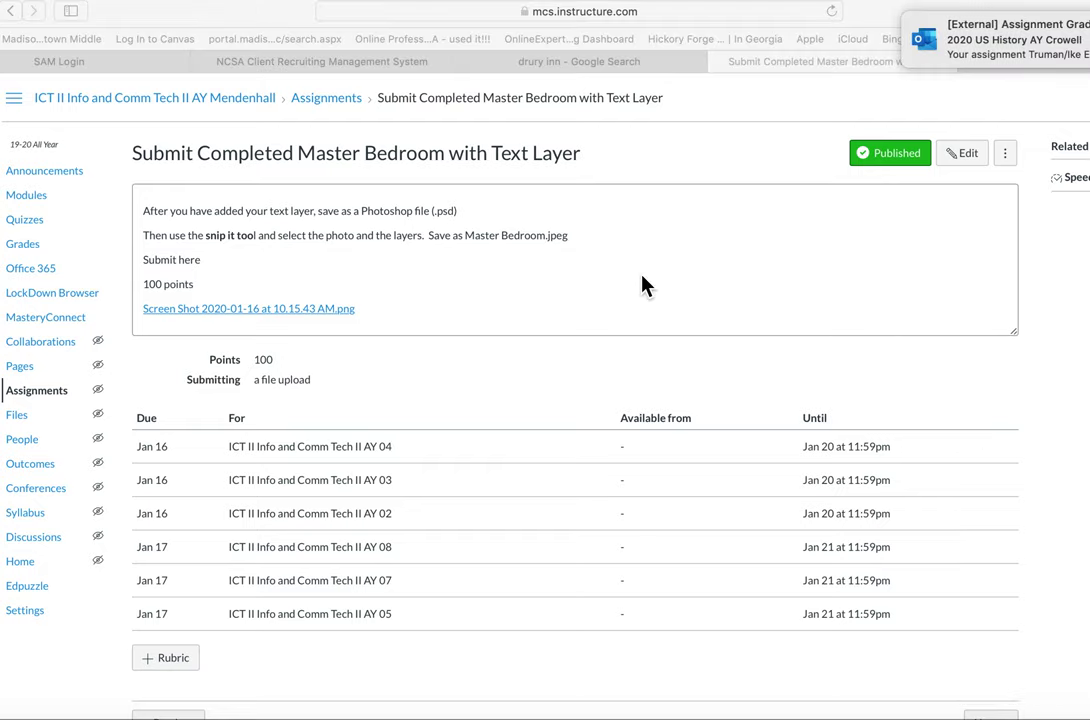
{"action": "left_click", "coordinate": [118, 2]}
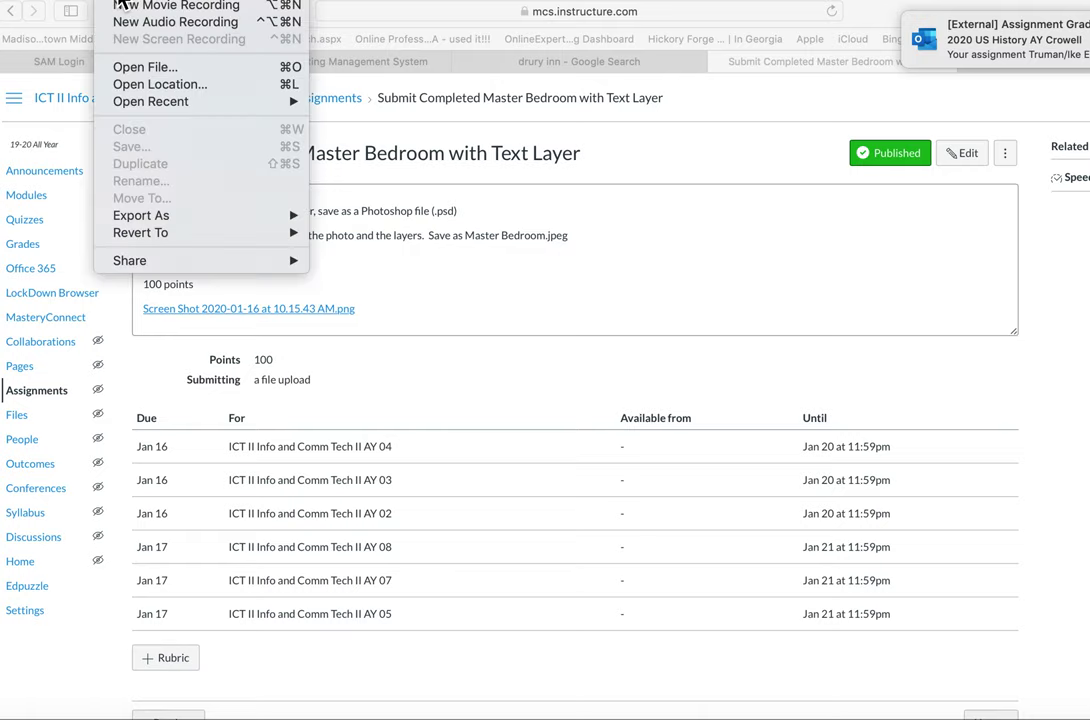